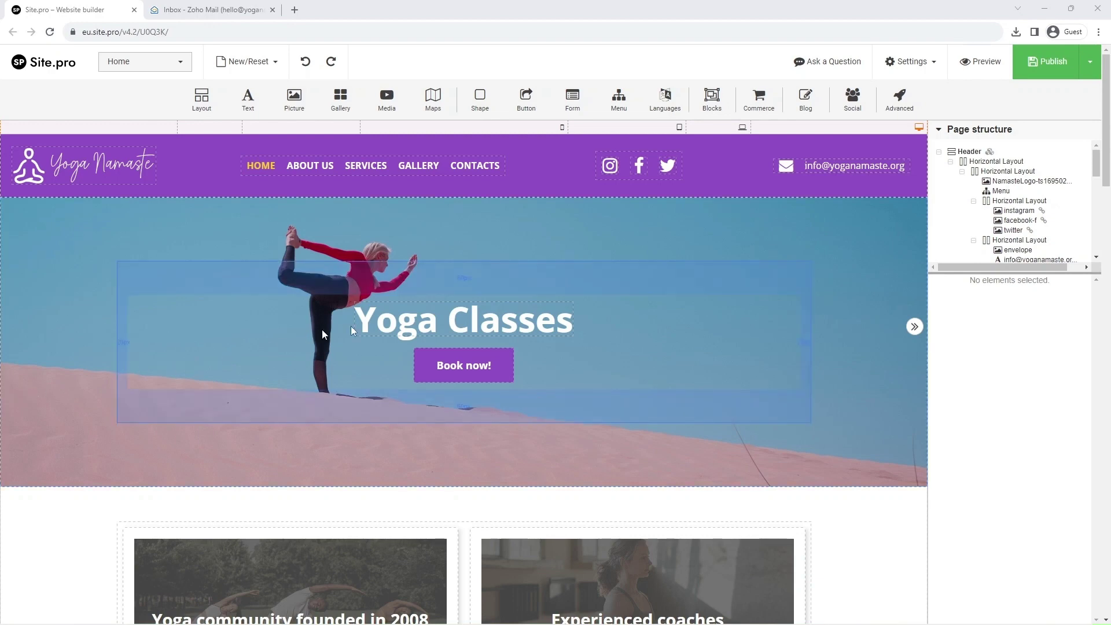
pyautogui.moveTo(1105, 111); pyautogui.dragTo(1104, 312)
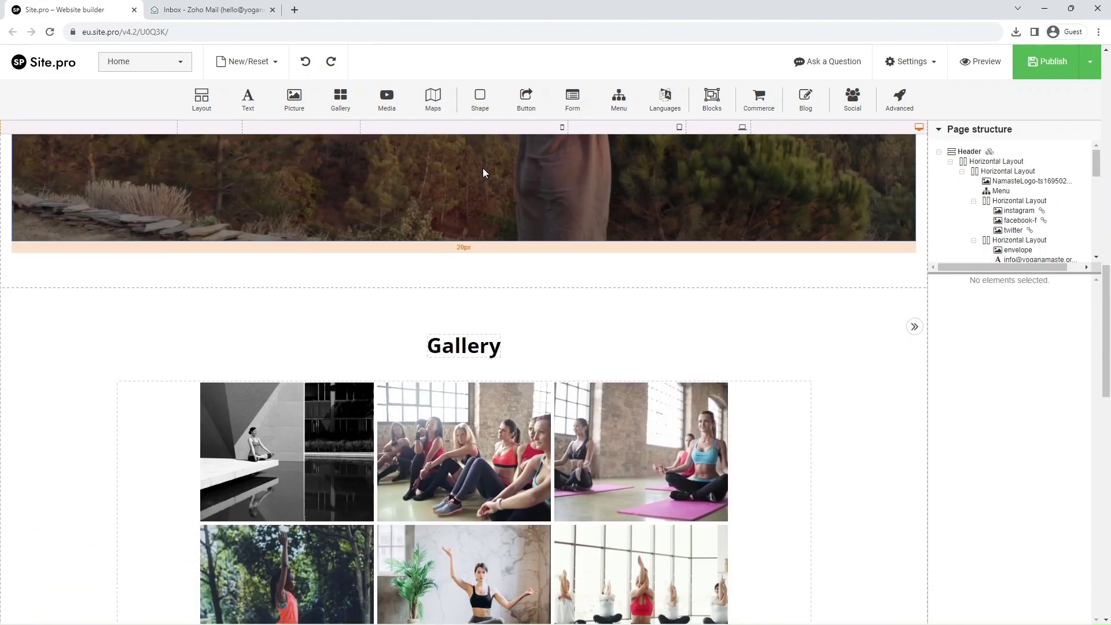
# Insert a single-column layout section below the hero video, then drag in a second layout.
pyautogui.moveTo(201, 98); pyautogui.dragTo(271, 284)
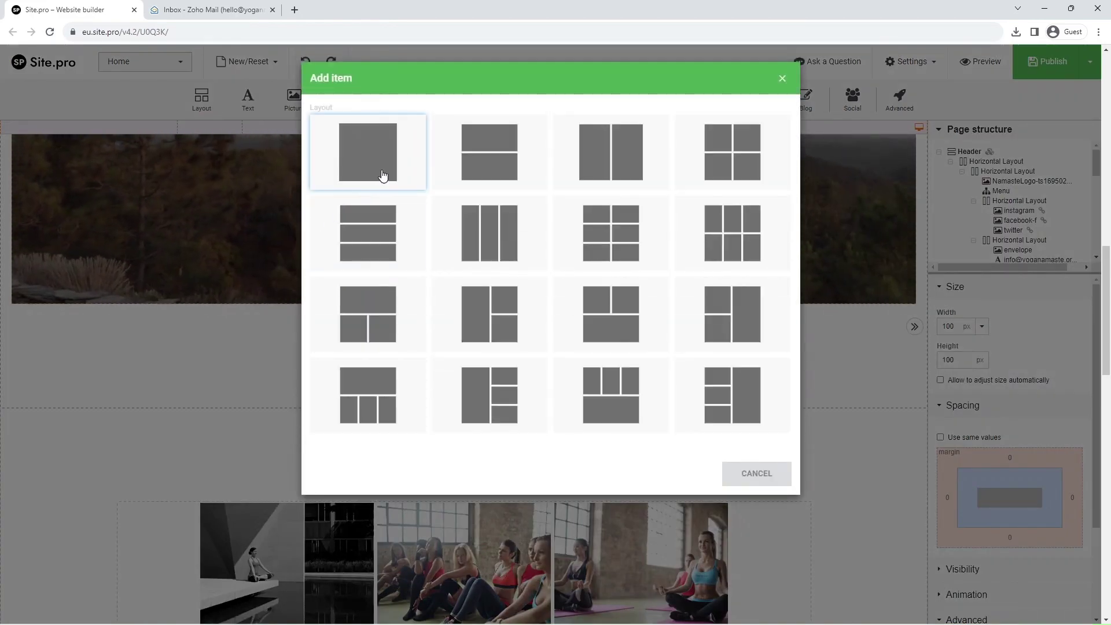
pyautogui.click(382, 175)
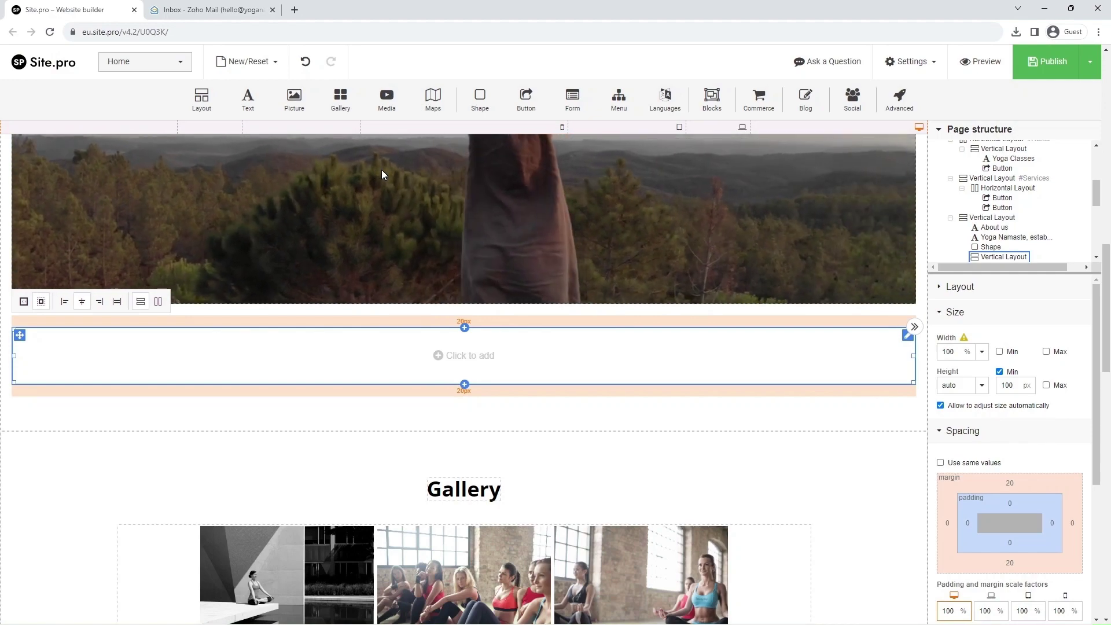
pyautogui.moveTo(202, 99)
pyautogui.mouseDown()
pyautogui.moveTo(331, 345)
pyautogui.moveTo(374, 379)
pyautogui.mouseUp()
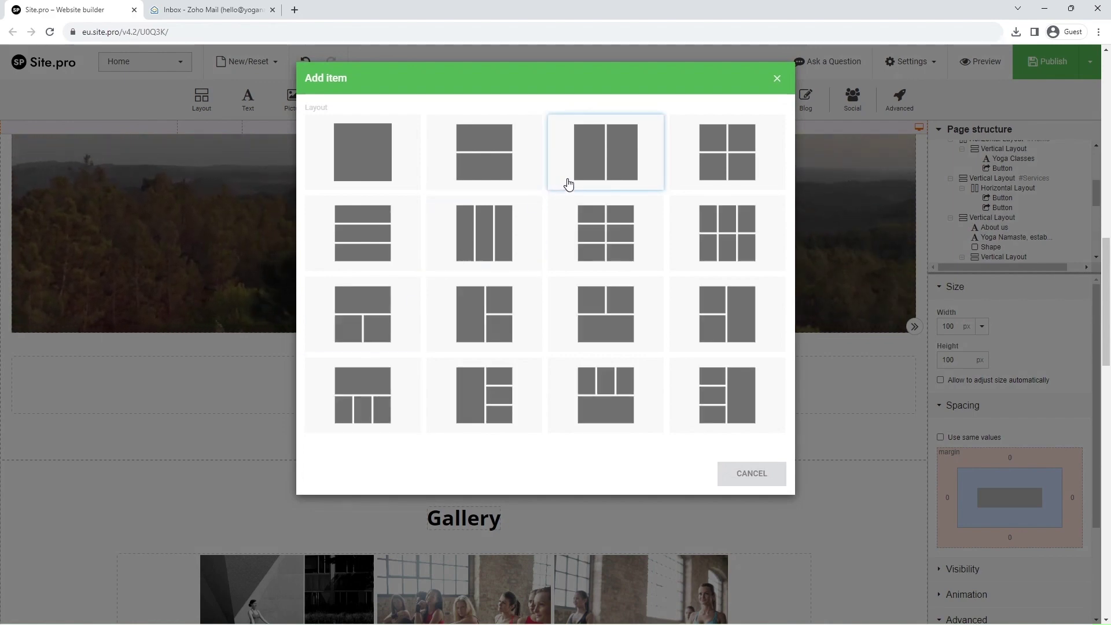
# Choose the two-column layout and place the plain-style LessonImage yoga-mat photo in the left column.
pyautogui.click(605, 153)
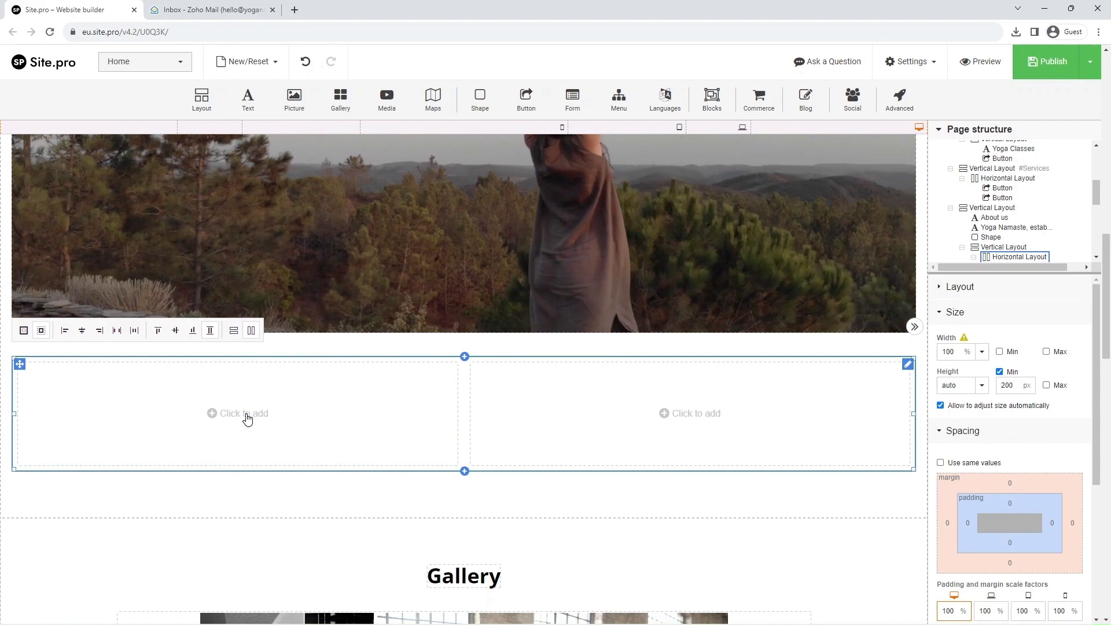
pyautogui.click(251, 415)
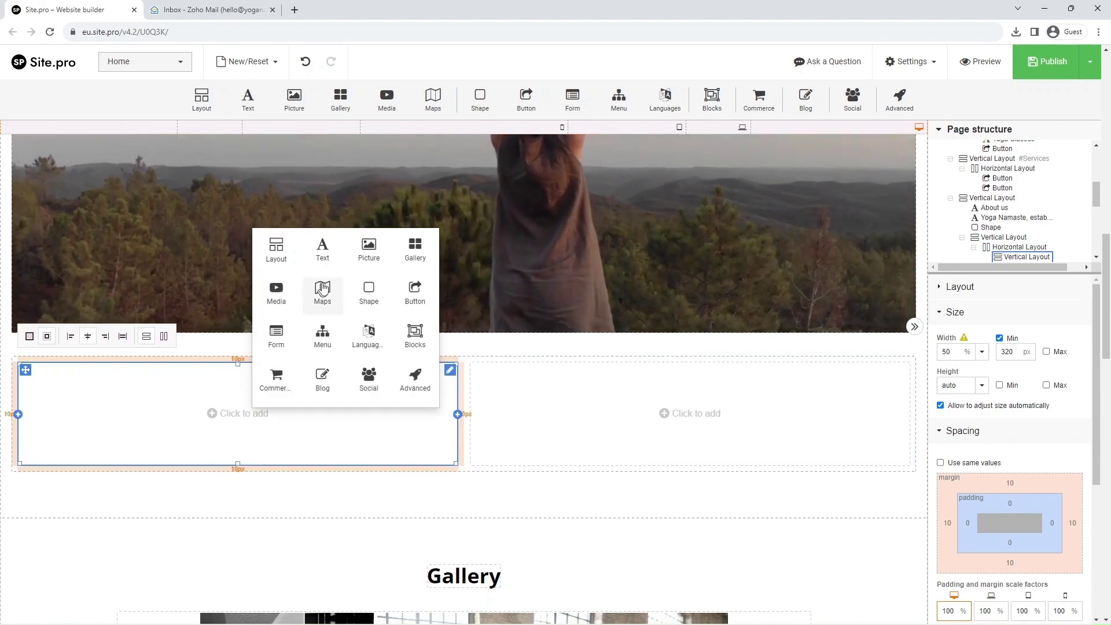
pyautogui.click(369, 252)
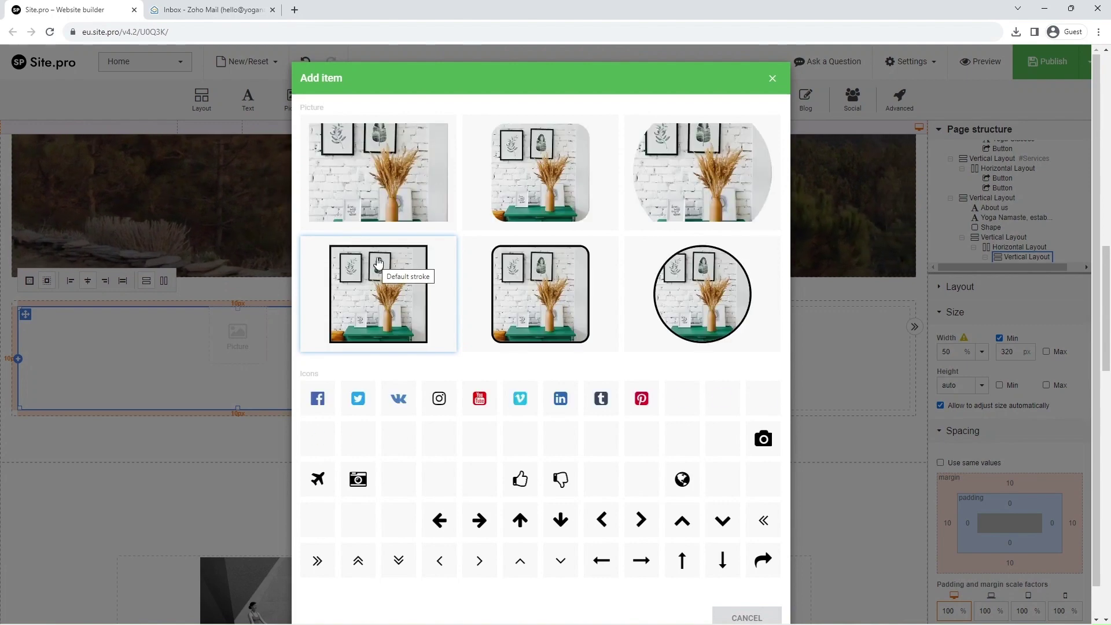
pyautogui.click(382, 210)
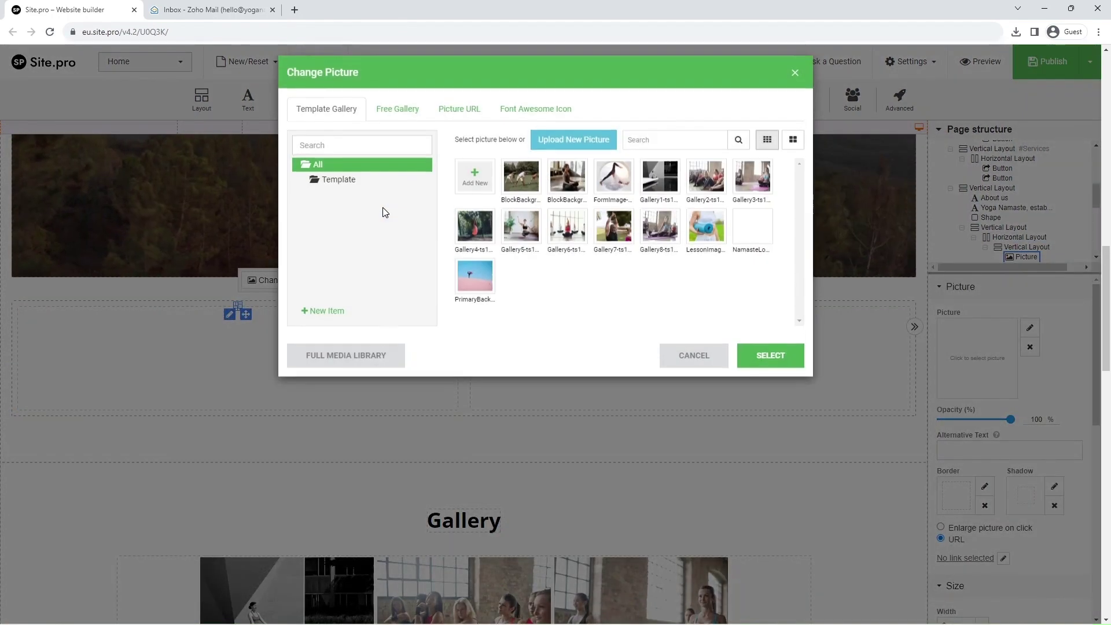
pyautogui.moveTo(566, 232)
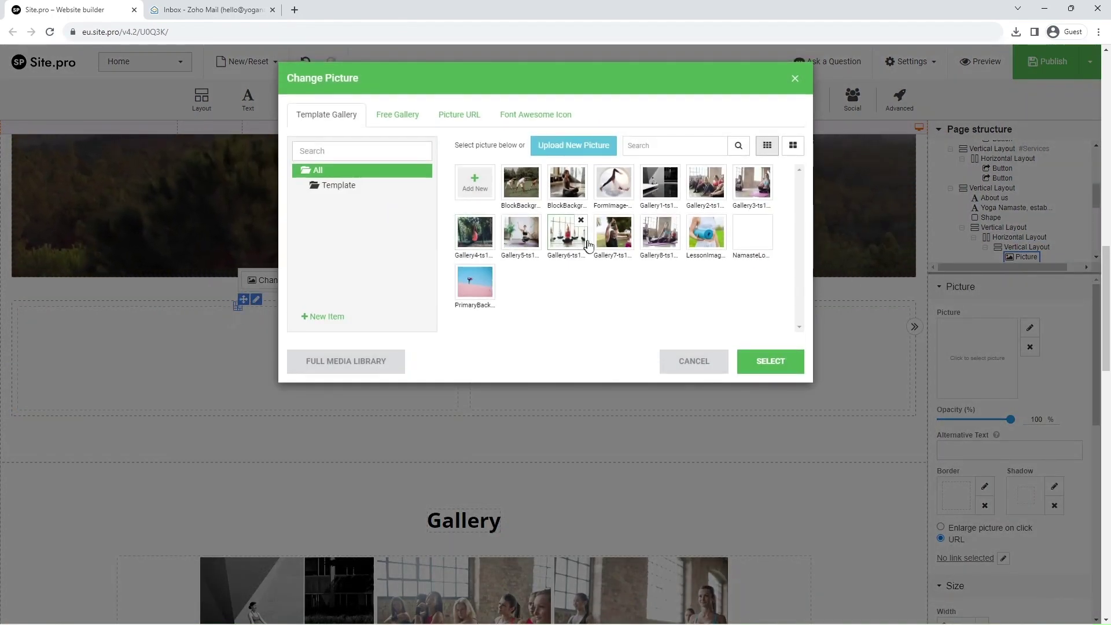
pyautogui.click(771, 362)
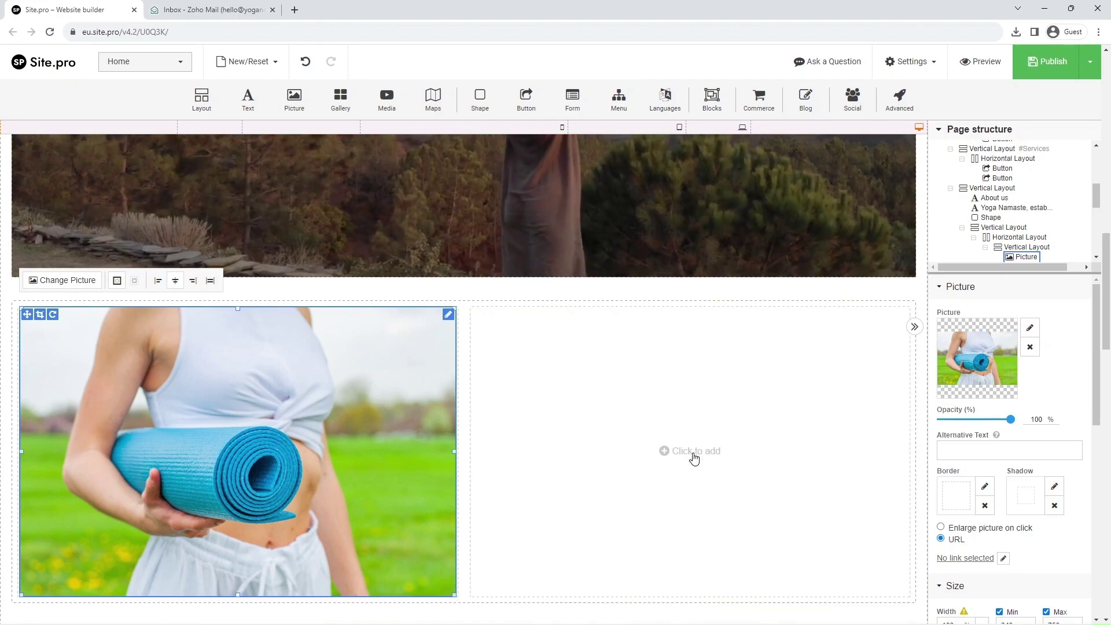
# Add a right-column paragraph and make it a Heading 2 reading 'Sign up for the upcoming session!'.
pyautogui.click(694, 450)
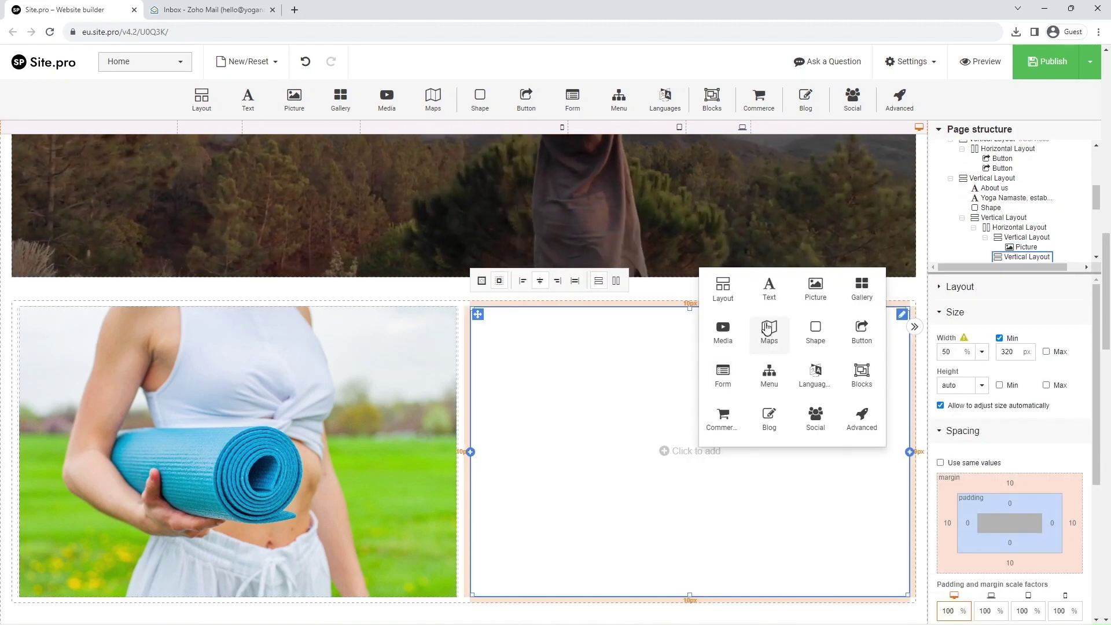
pyautogui.click(768, 288)
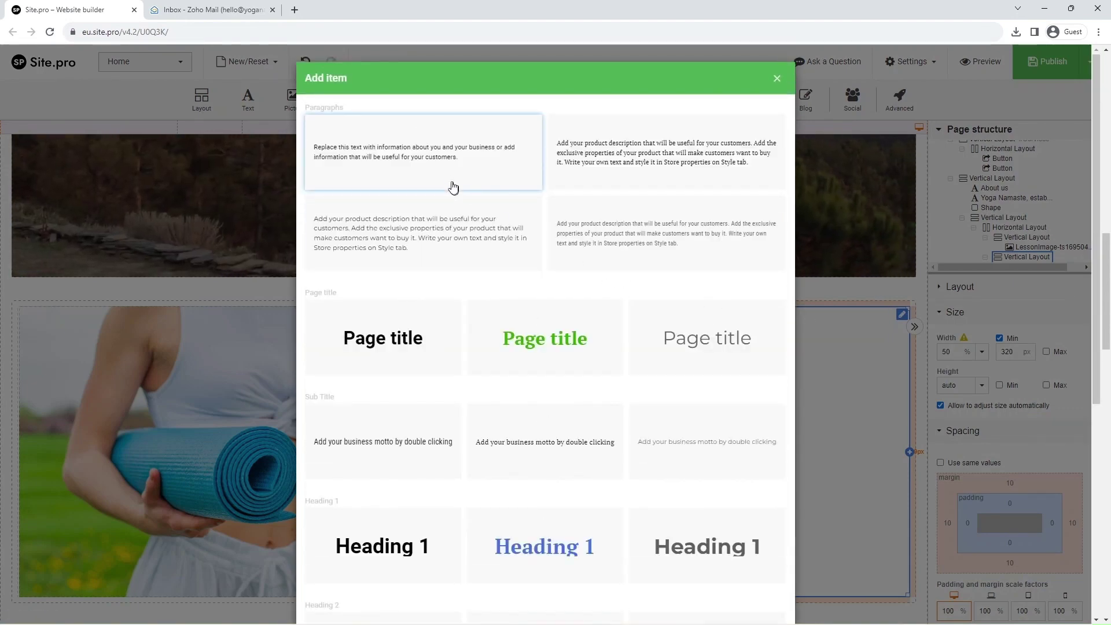
pyautogui.click(443, 178)
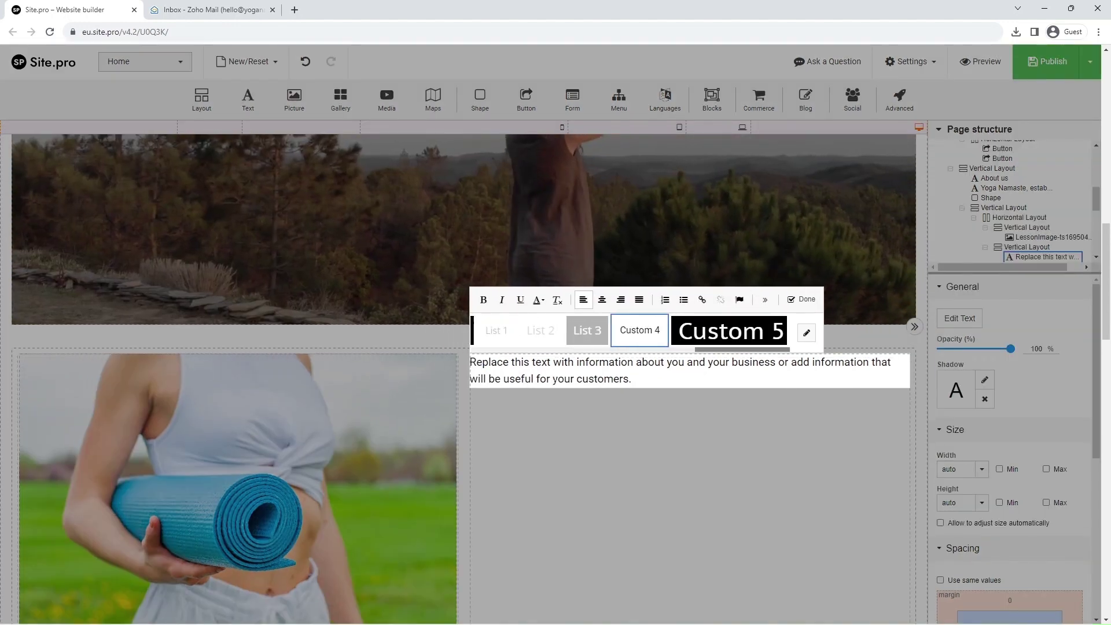
pyautogui.hotkey('ctrl', 'a')
pyautogui.write('Sig')
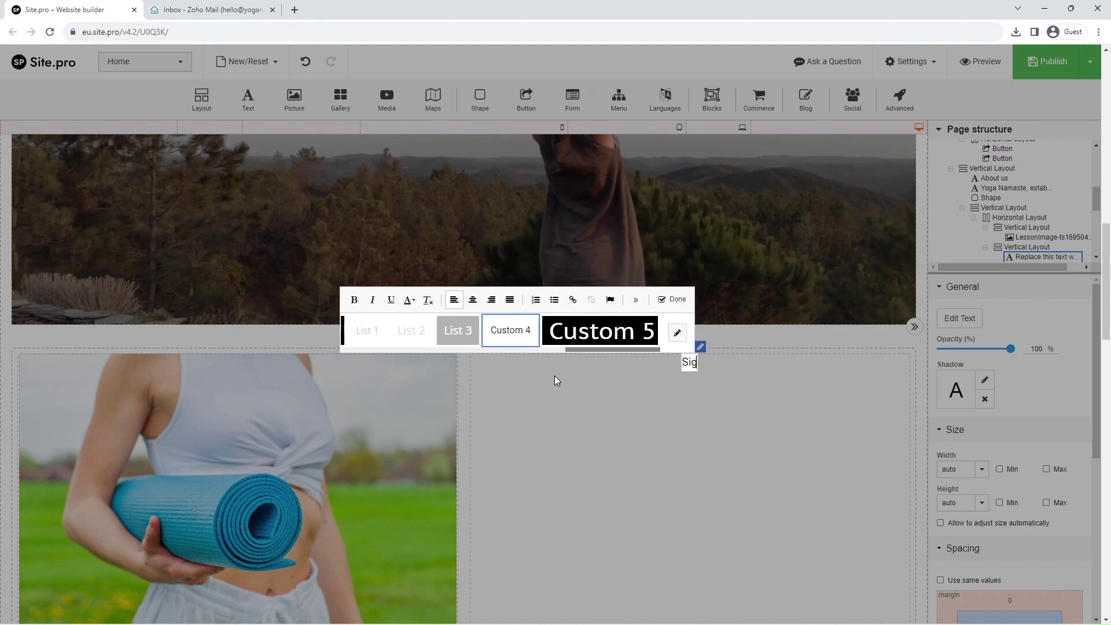
pyautogui.write('n up for the ')
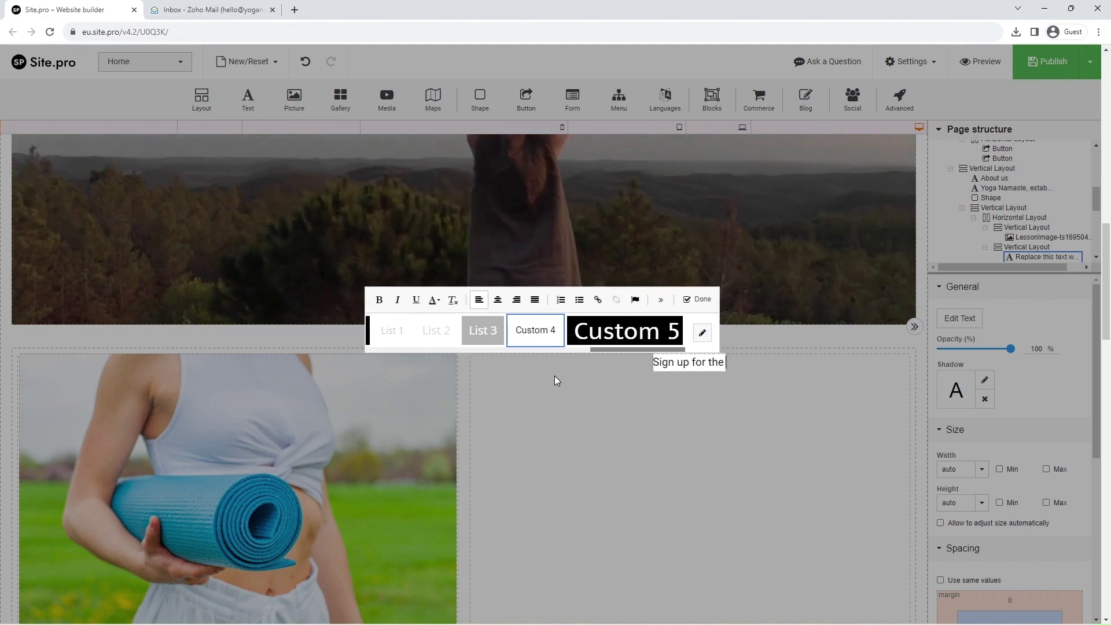
pyautogui.write('upcoming')
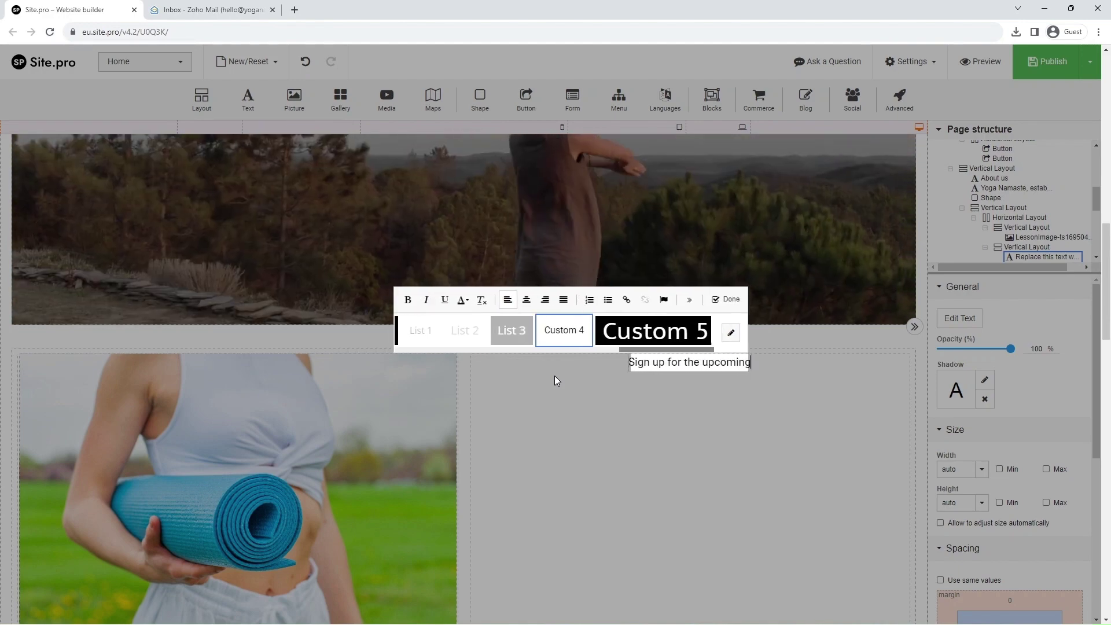
pyautogui.write(' sessio')
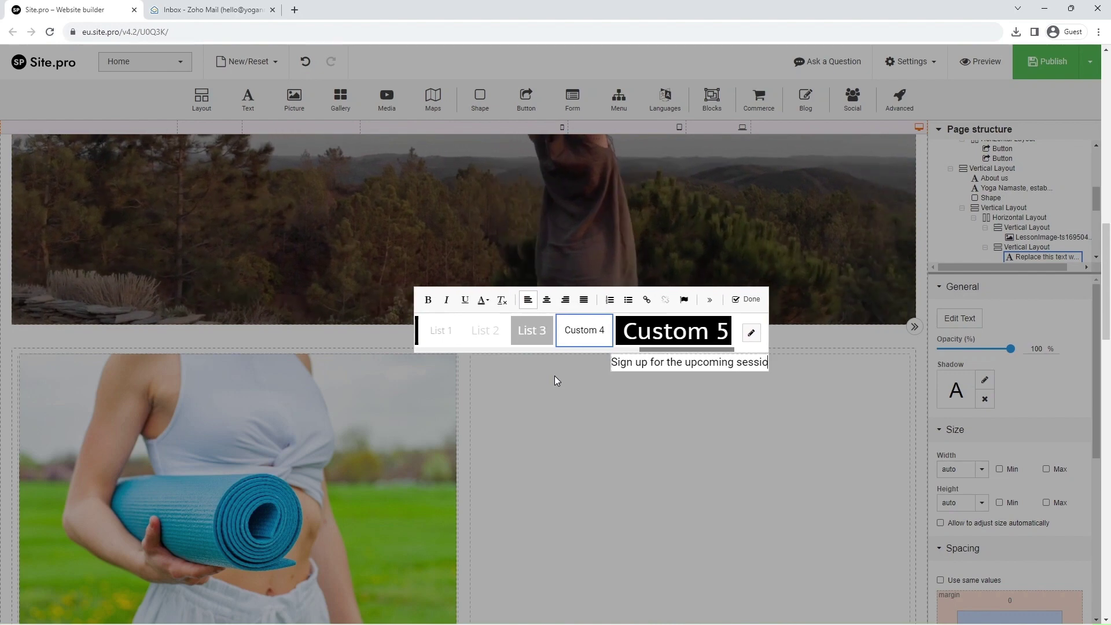
pyautogui.write('n!')
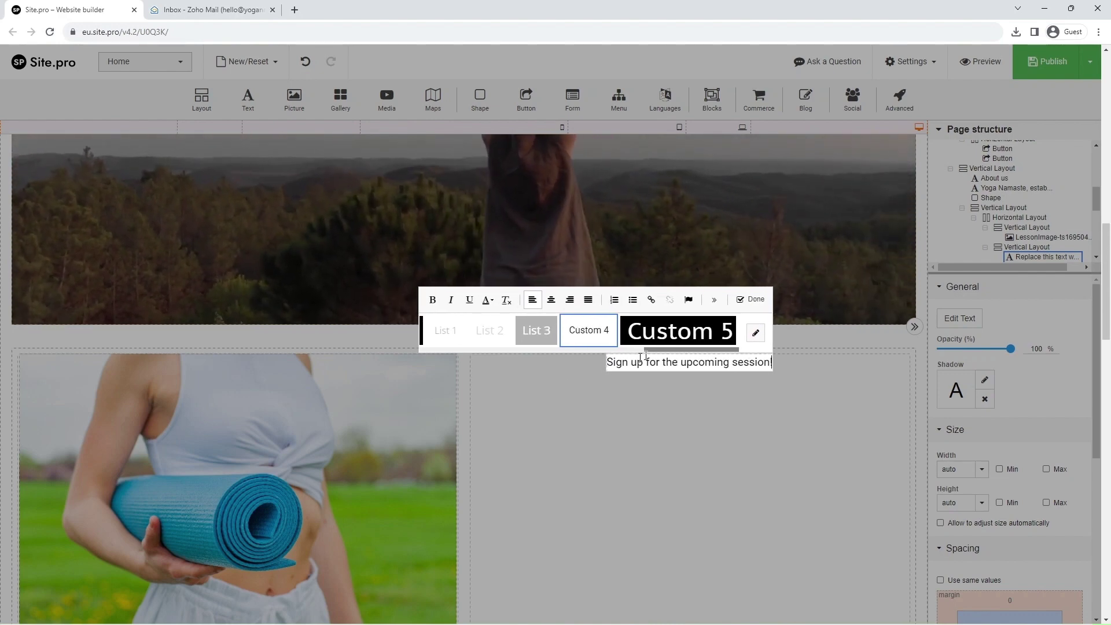
pyautogui.moveTo(668, 348); pyautogui.dragTo(542, 346)
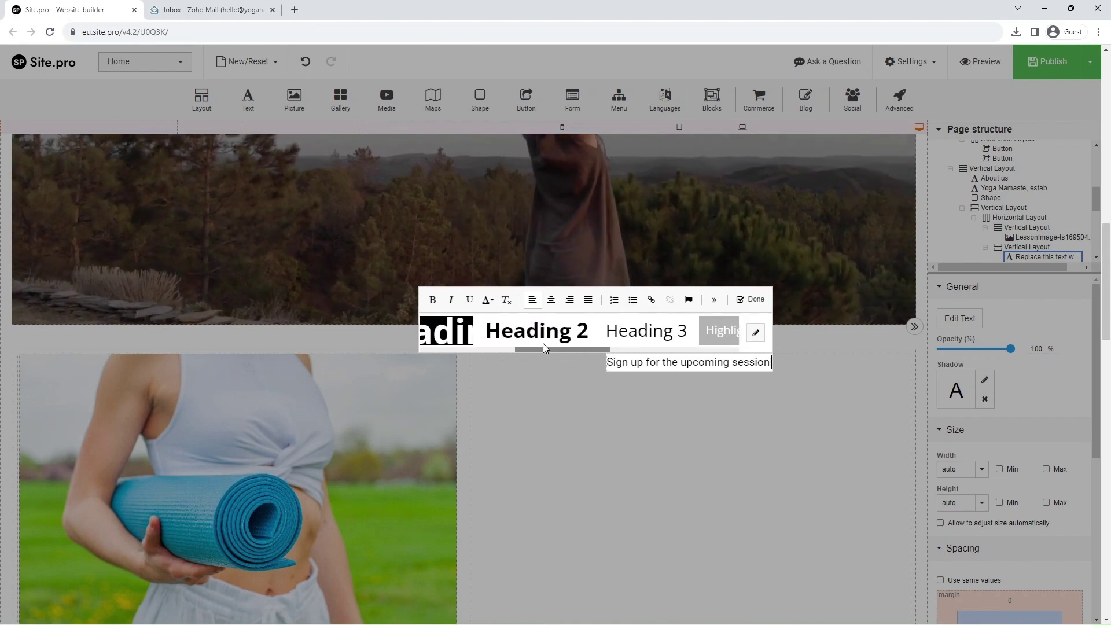
pyautogui.click(547, 335)
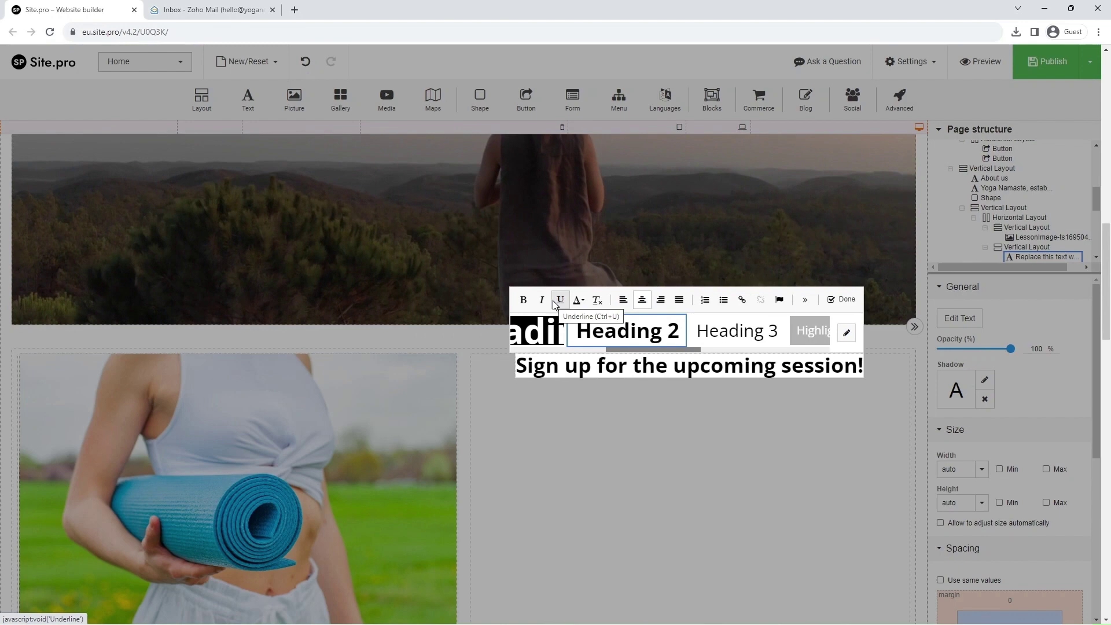
pyautogui.click(840, 298)
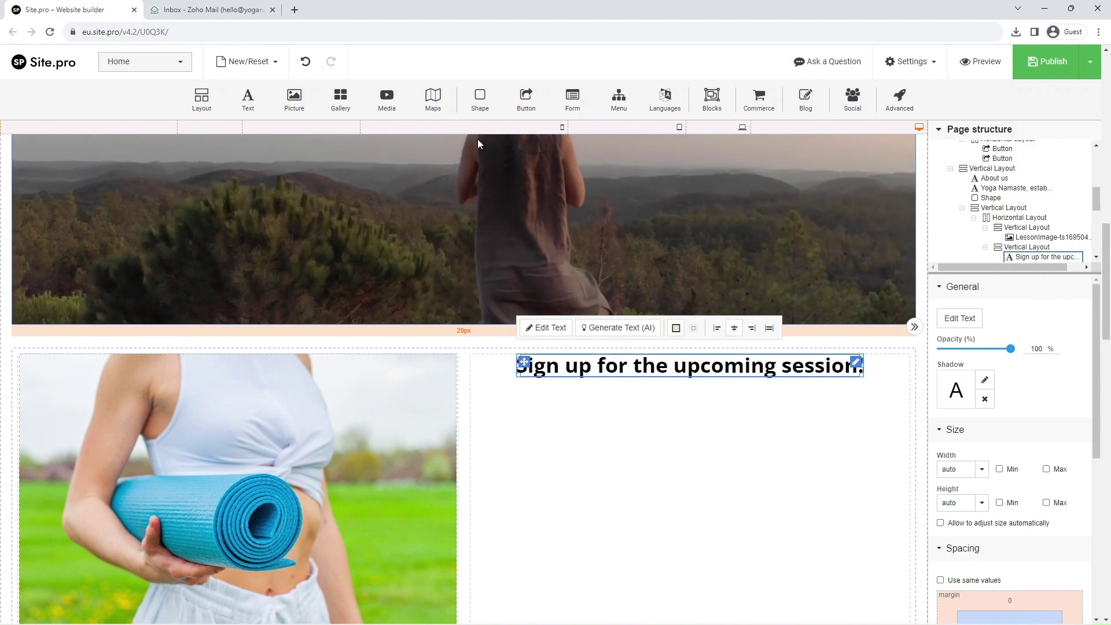
# Paste the group yoga session description into a new centre-aligned paragraph below the heading.
pyautogui.moveTo(248, 99); pyautogui.dragTo(591, 451)
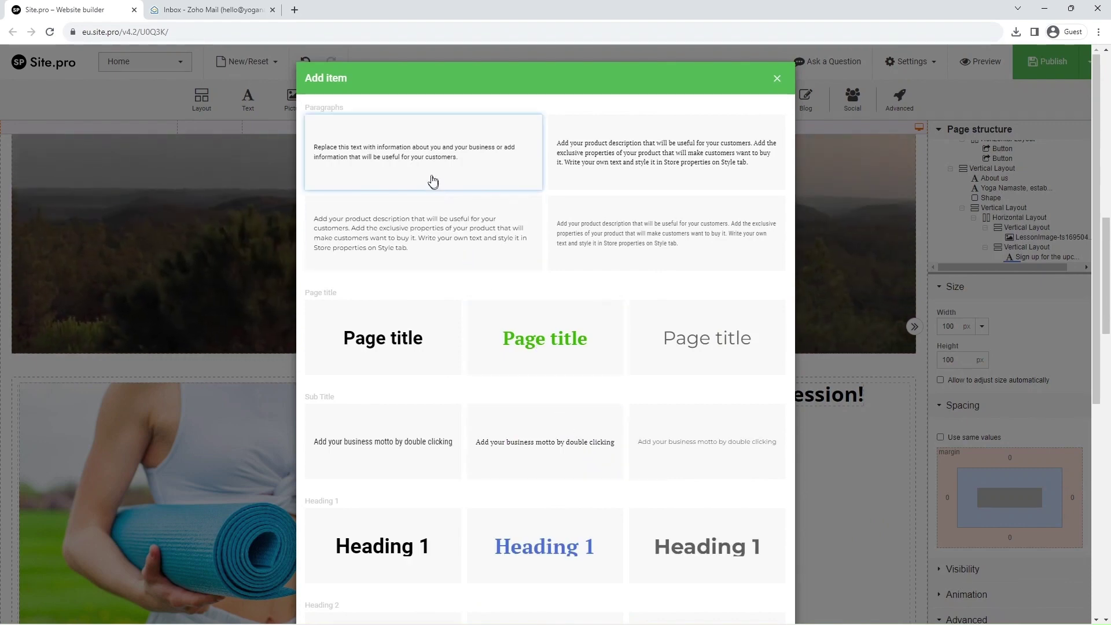
pyautogui.click(430, 174)
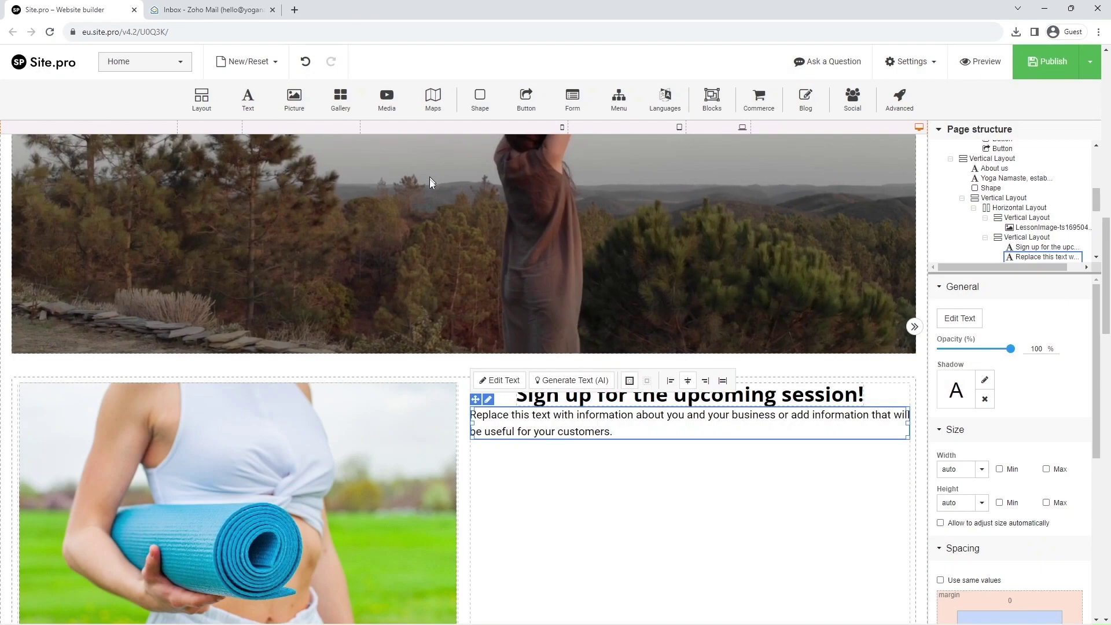
pyautogui.doubleClick(544, 433)
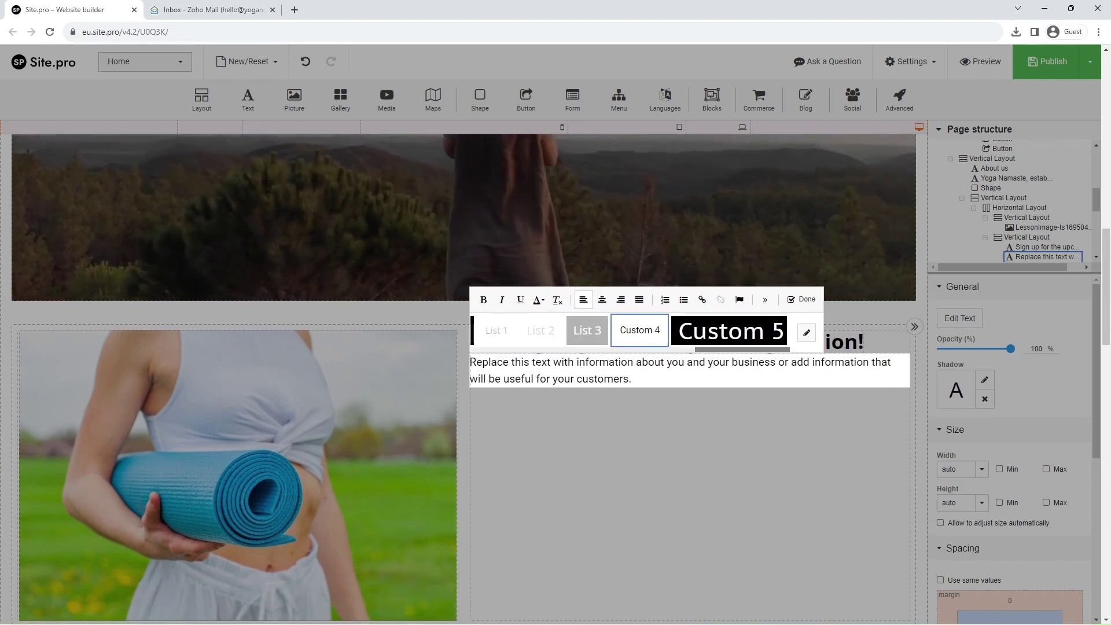
pyautogui.hotkey('ctrl', 'a')
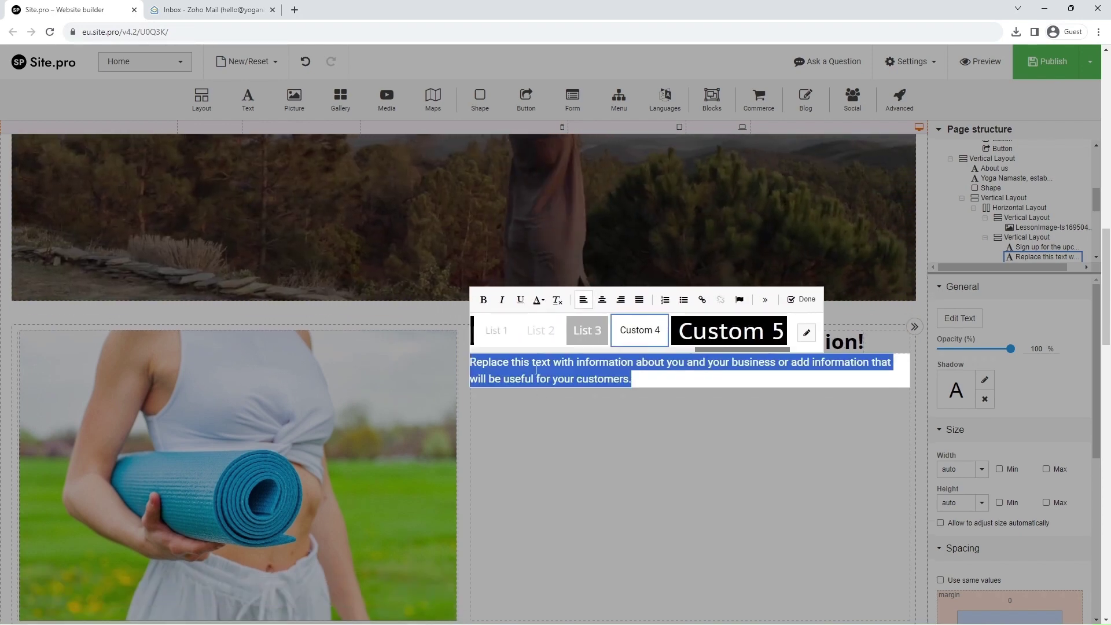
pyautogui.write('Join us for our upcoming group yoga session, where you can rejuvenate your body and mind in a welcoming and tranquil environment. Our experienced and certified yoga coaches will guide you through a harmonious blend of yoga poses, breathing exercises, and mindfulness techniques, perfect for all levels of experience.')
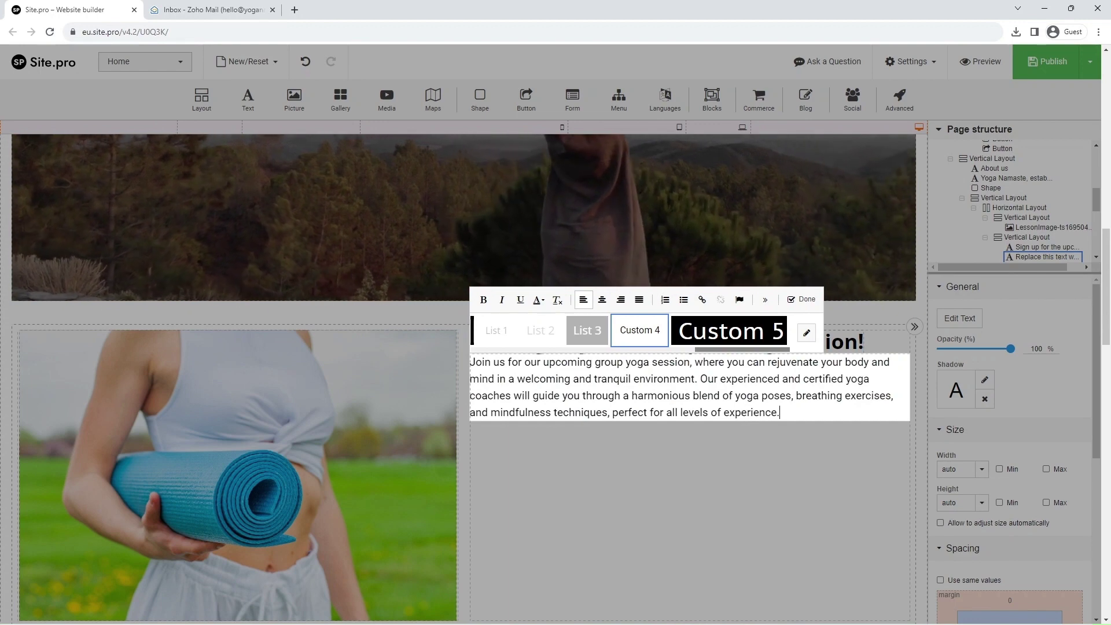
pyautogui.click(602, 299)
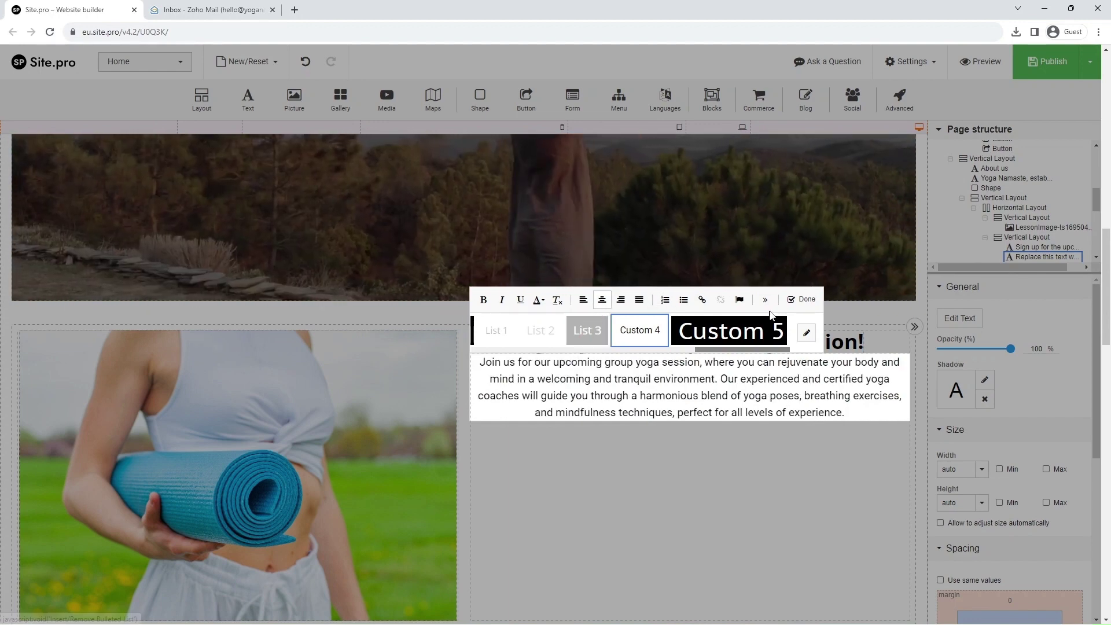
pyautogui.click(800, 299)
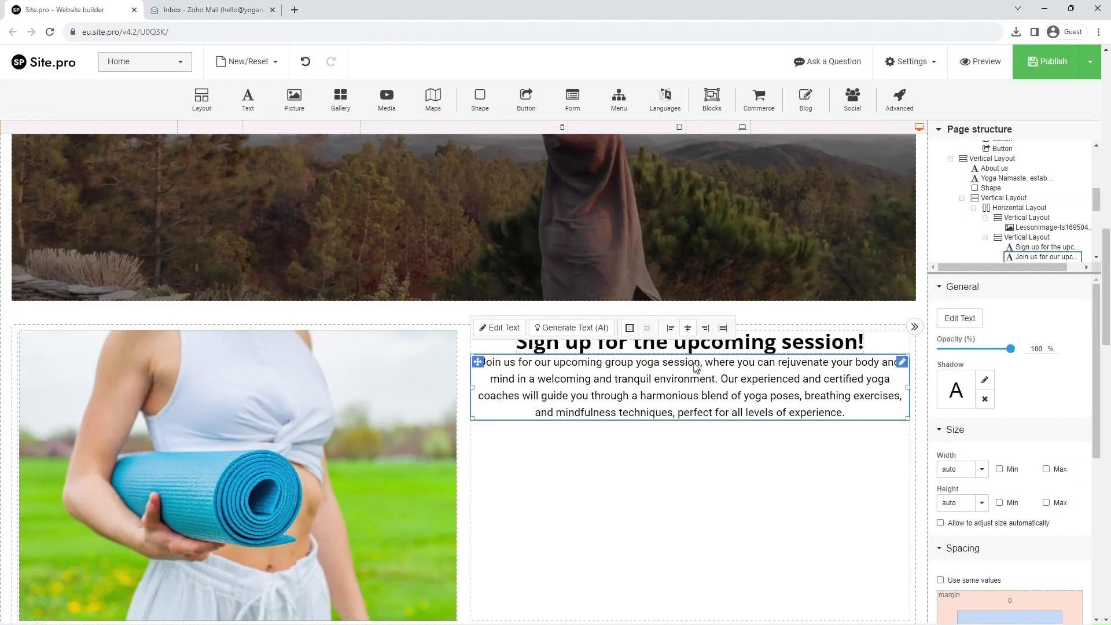
# Select the sign-up heading and set one 20px margin value for all sides.
pyautogui.click(649, 344)
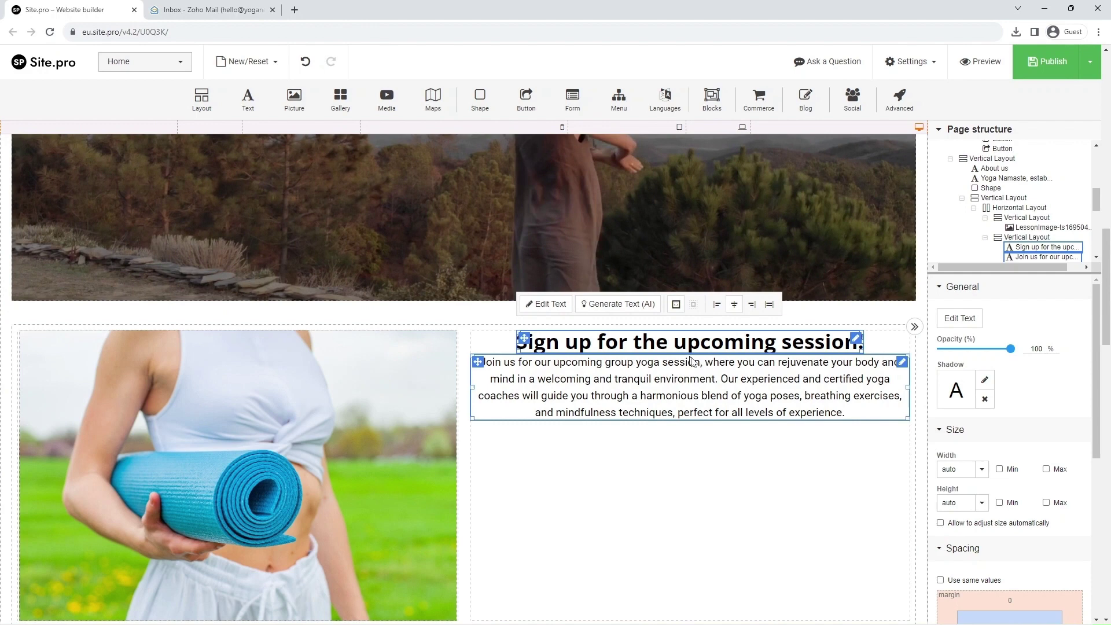
pyautogui.scroll(-3, 996, 436)
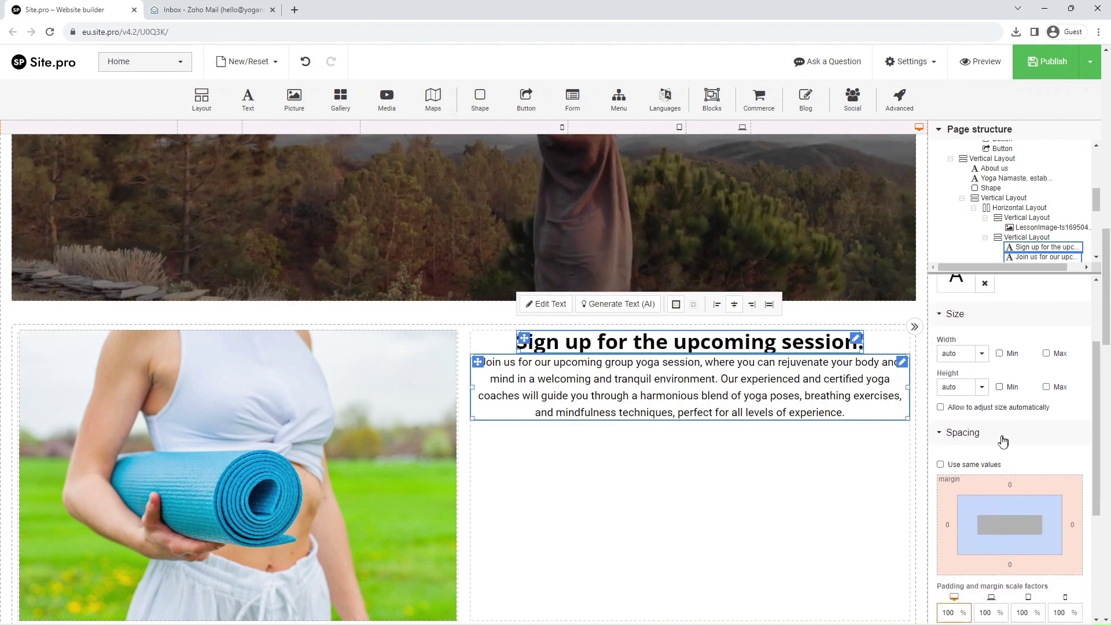
pyautogui.scroll(-2, 996, 437)
pyautogui.click(939, 406)
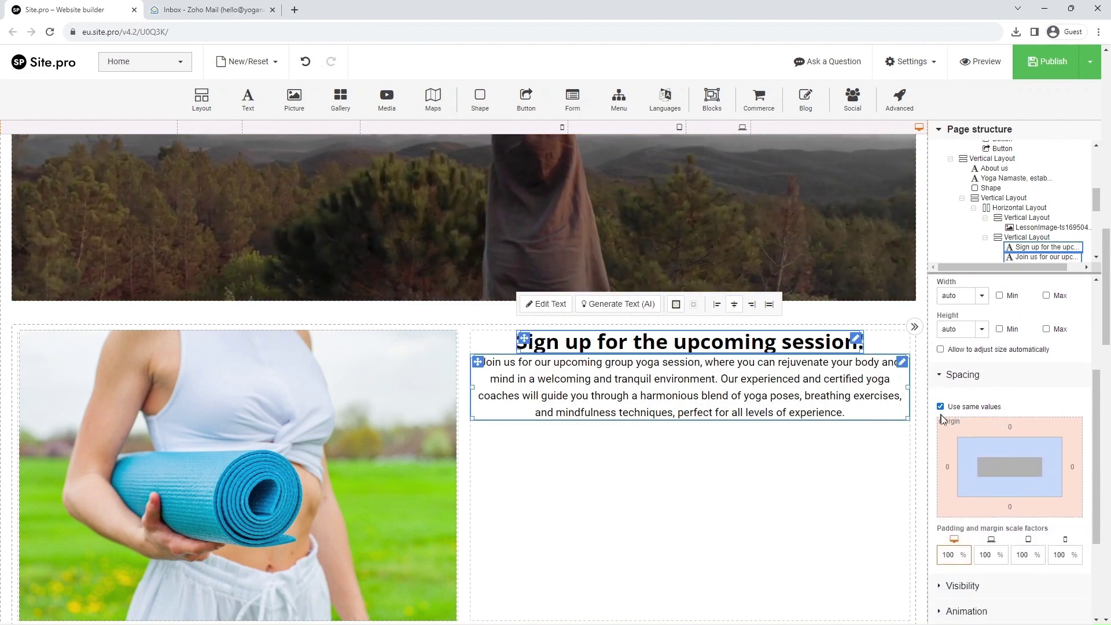
pyautogui.click(1008, 427)
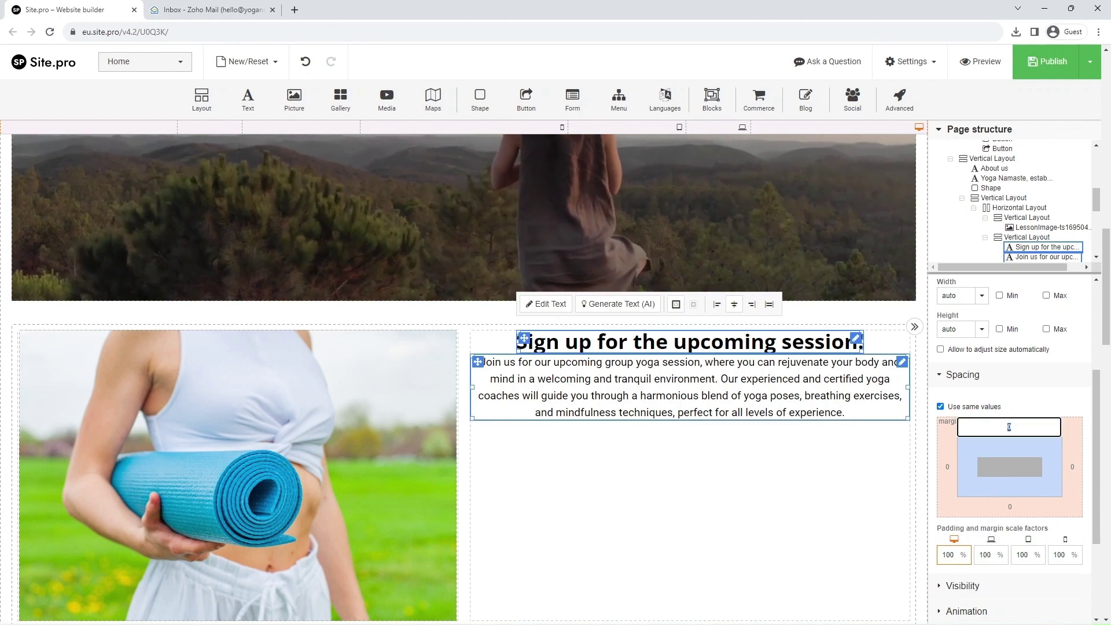
pyautogui.write('20')
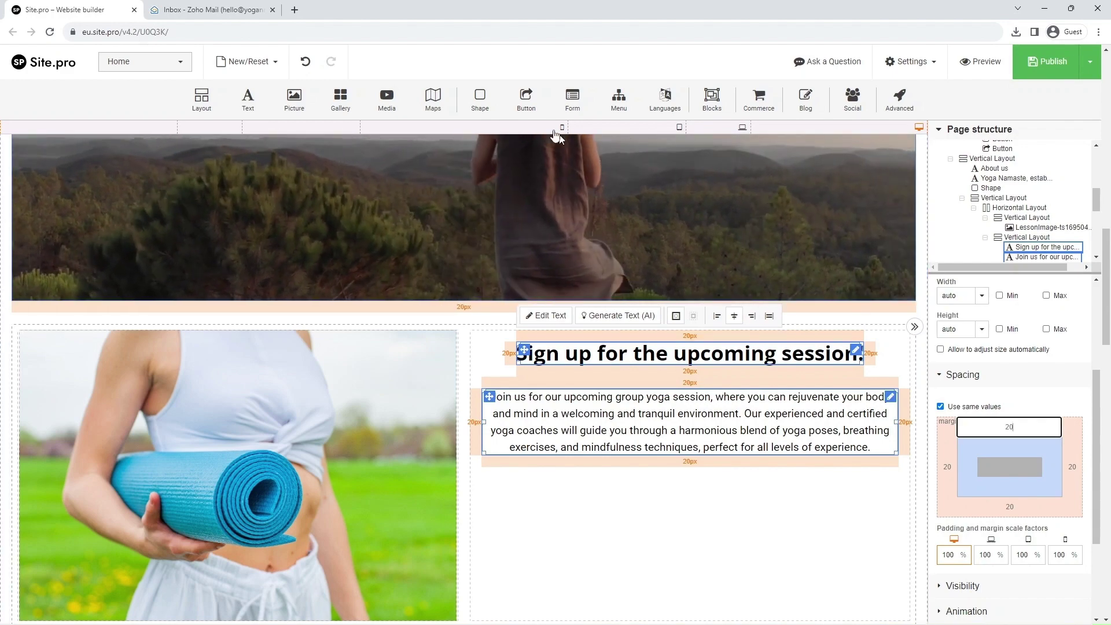
# Place a blue rounded 'Just Do It!' button below the paragraph and relabel it Register.
pyautogui.moveTo(526, 98); pyautogui.dragTo(669, 482)
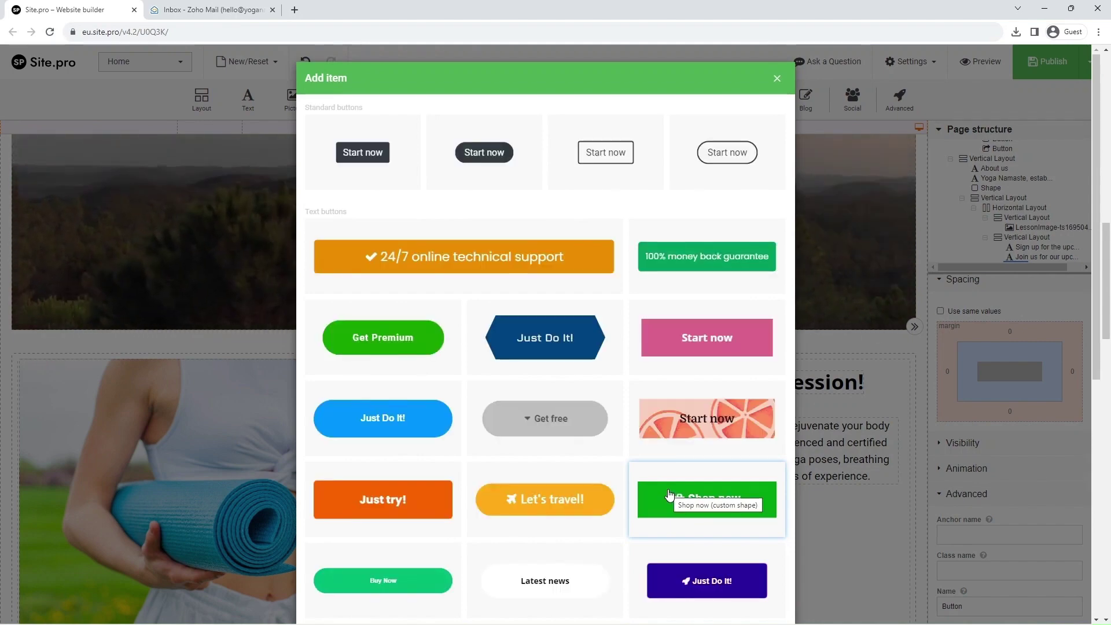
pyautogui.click(405, 417)
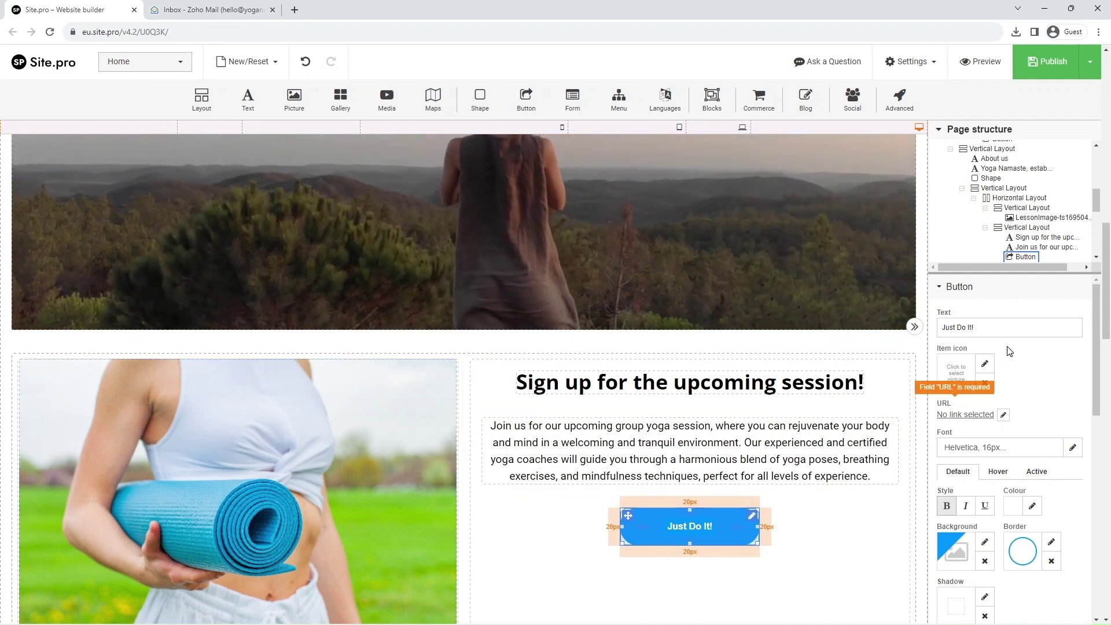
pyautogui.tripleClick(1006, 326)
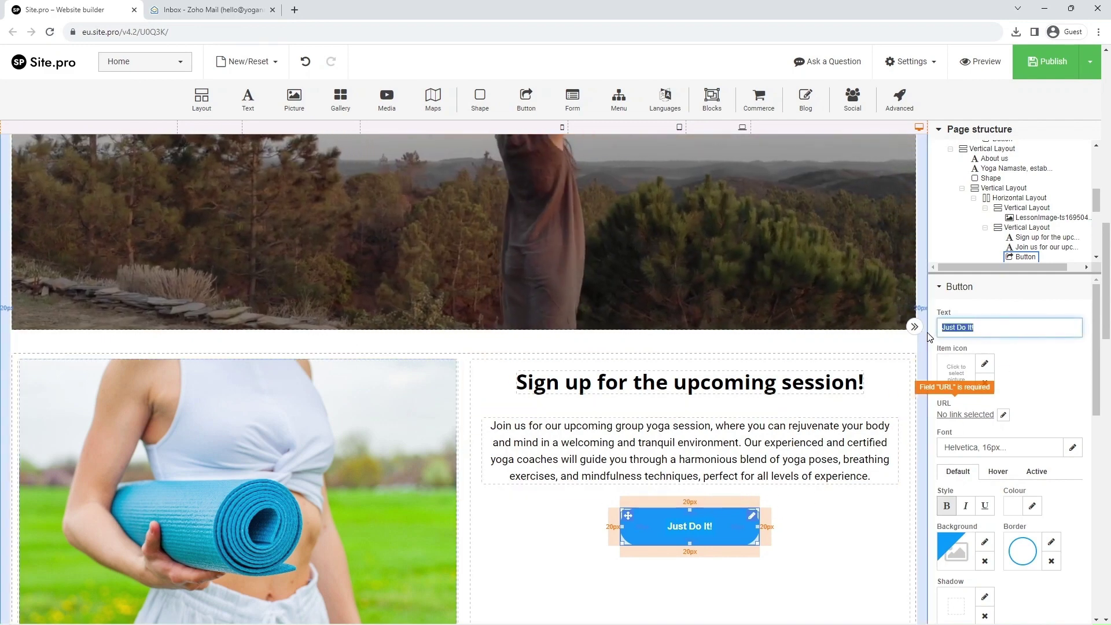
pyautogui.write('Register')
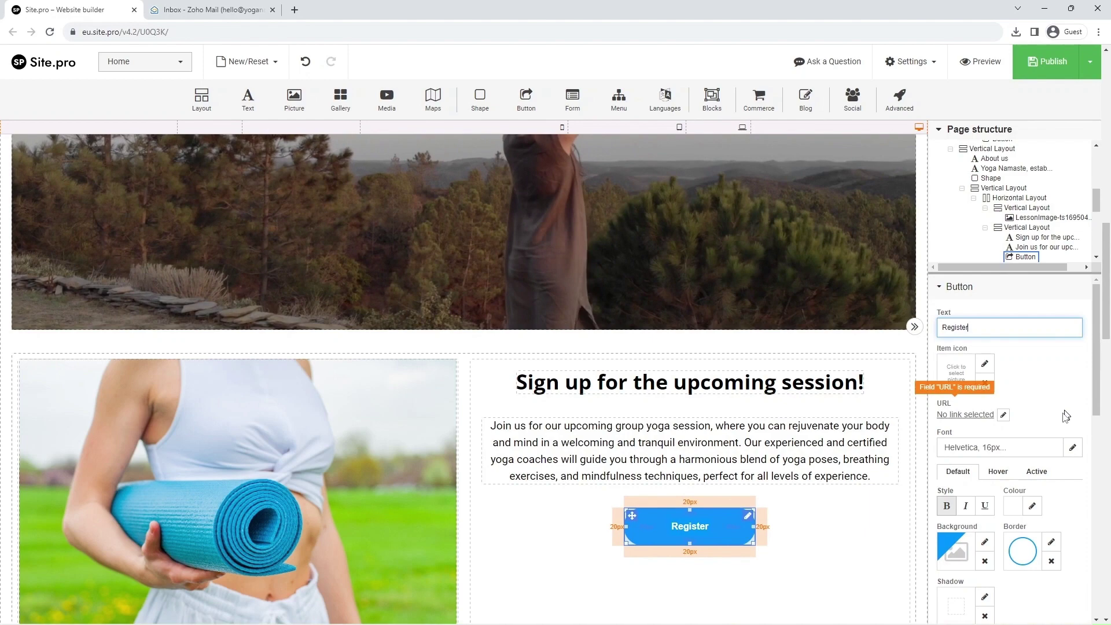
# Set the Register button background to the favourite purple swatch.
pyautogui.click(985, 544)
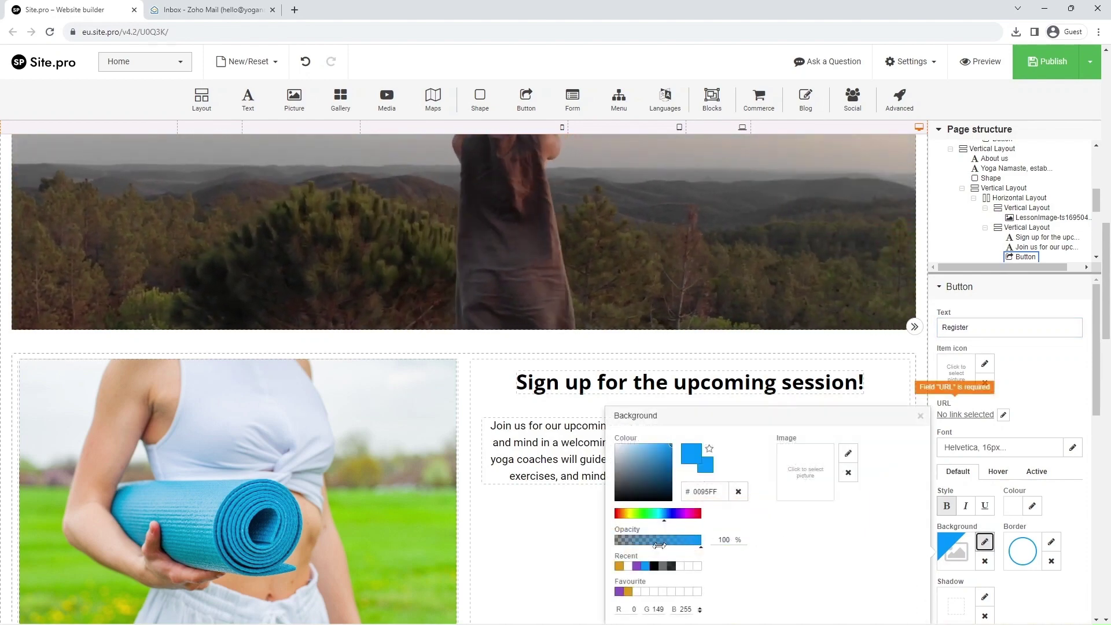
pyautogui.click(622, 594)
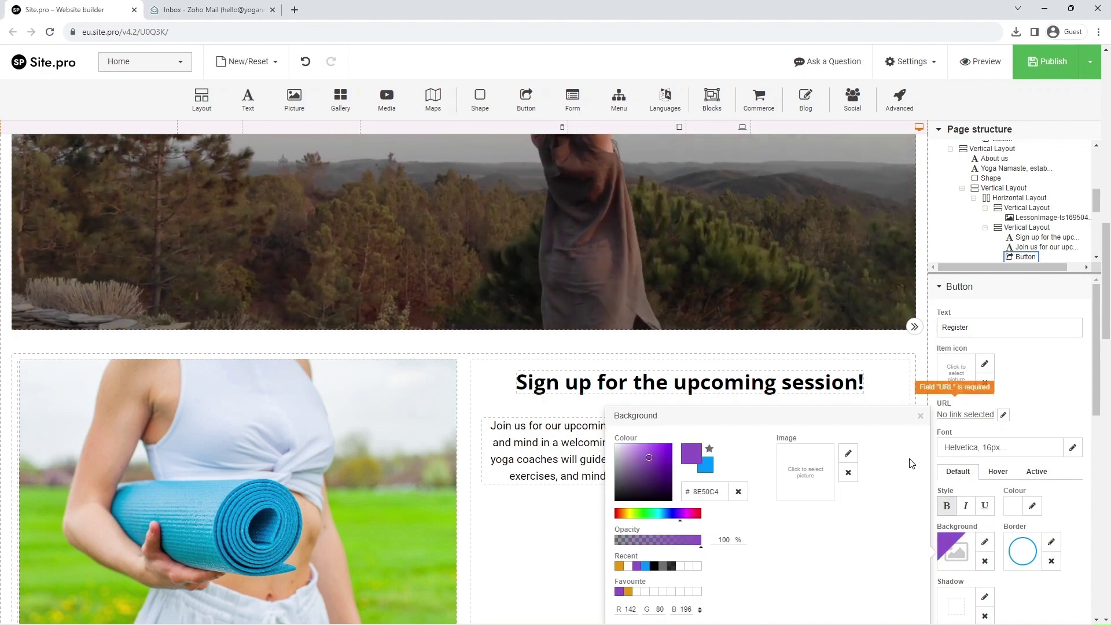
pyautogui.click(922, 417)
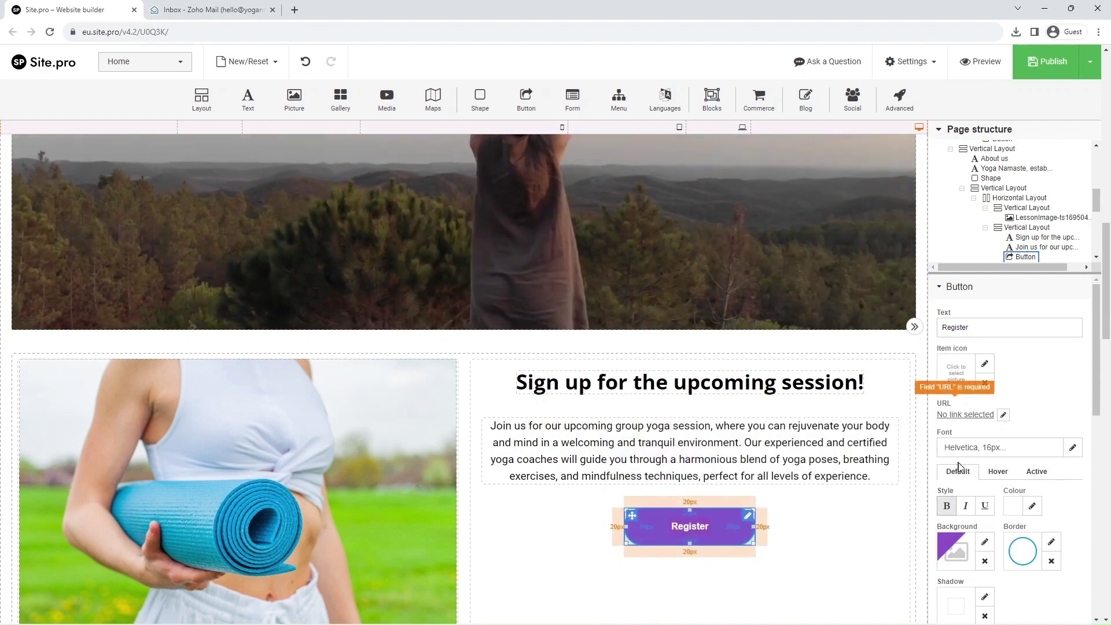
# Give the Register button a border in the same favourite purple.
pyautogui.click(1050, 543)
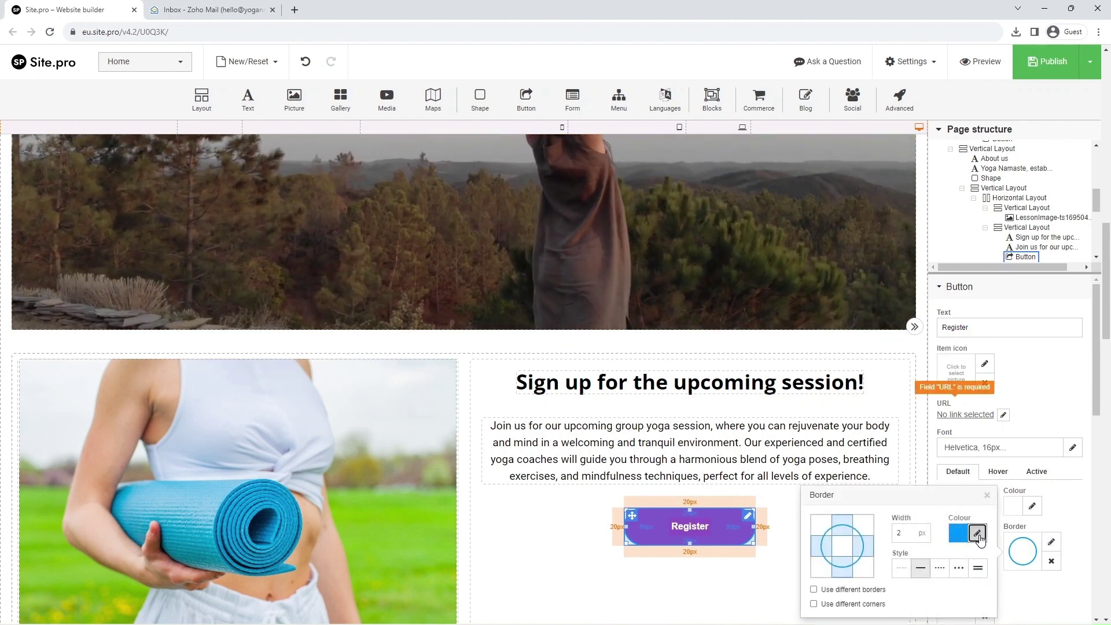
pyautogui.click(978, 534)
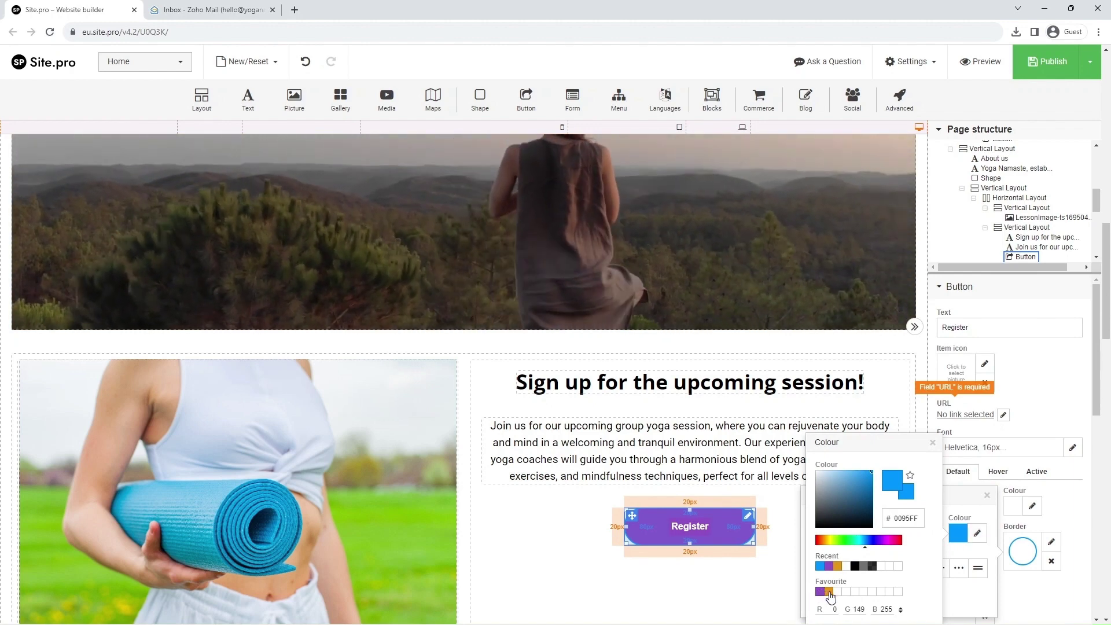
pyautogui.click(830, 593)
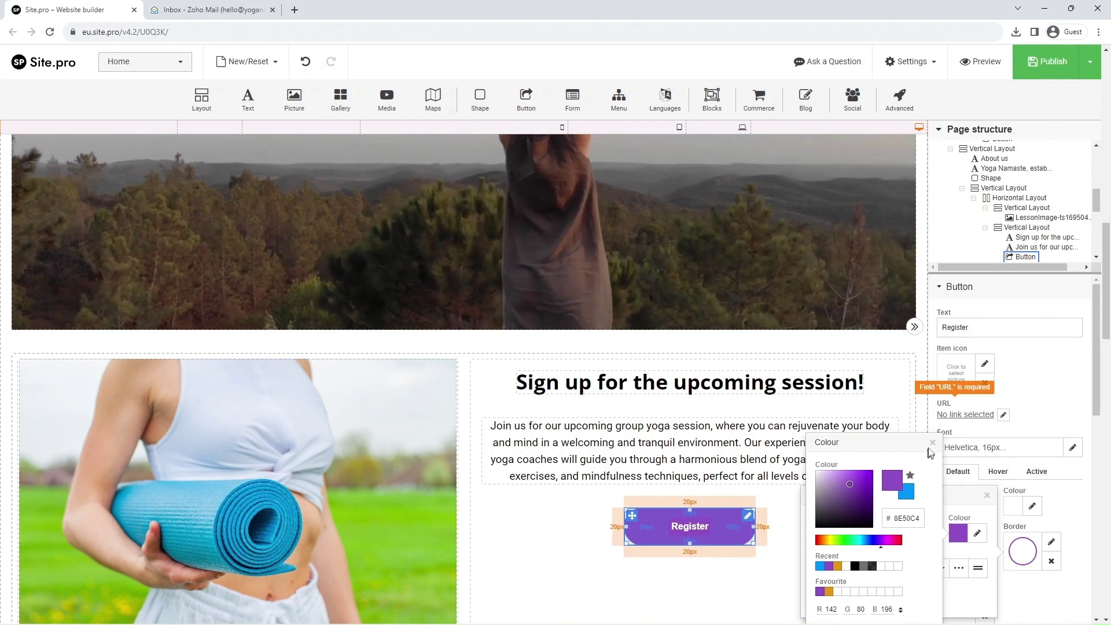
# Set the Register button's hover state to an orange background with white text.
pyautogui.click(931, 445)
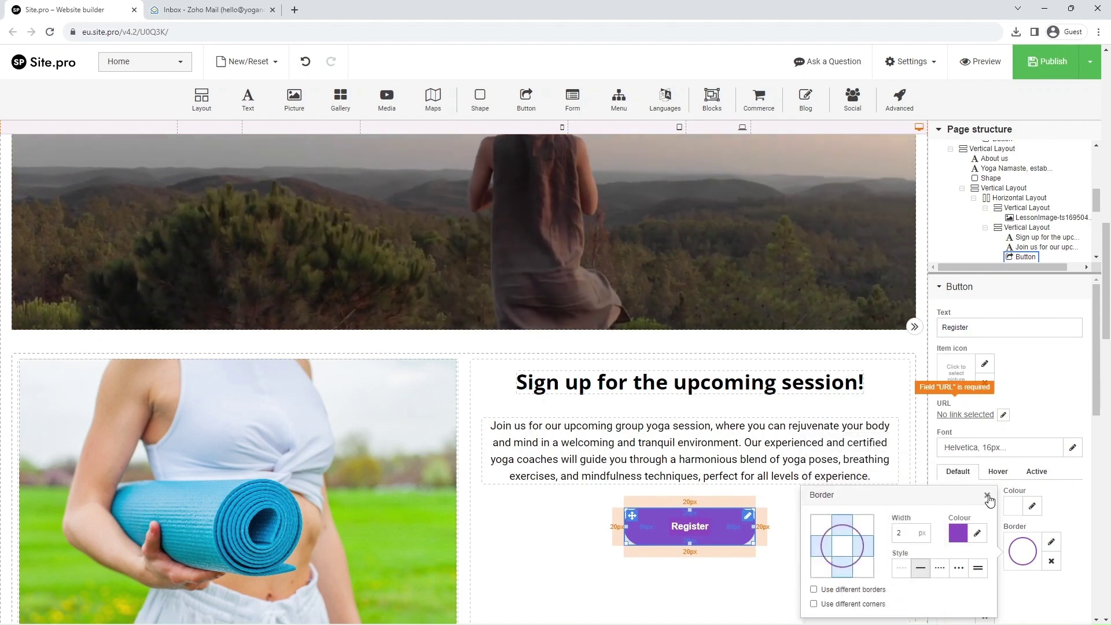
pyautogui.click(988, 496)
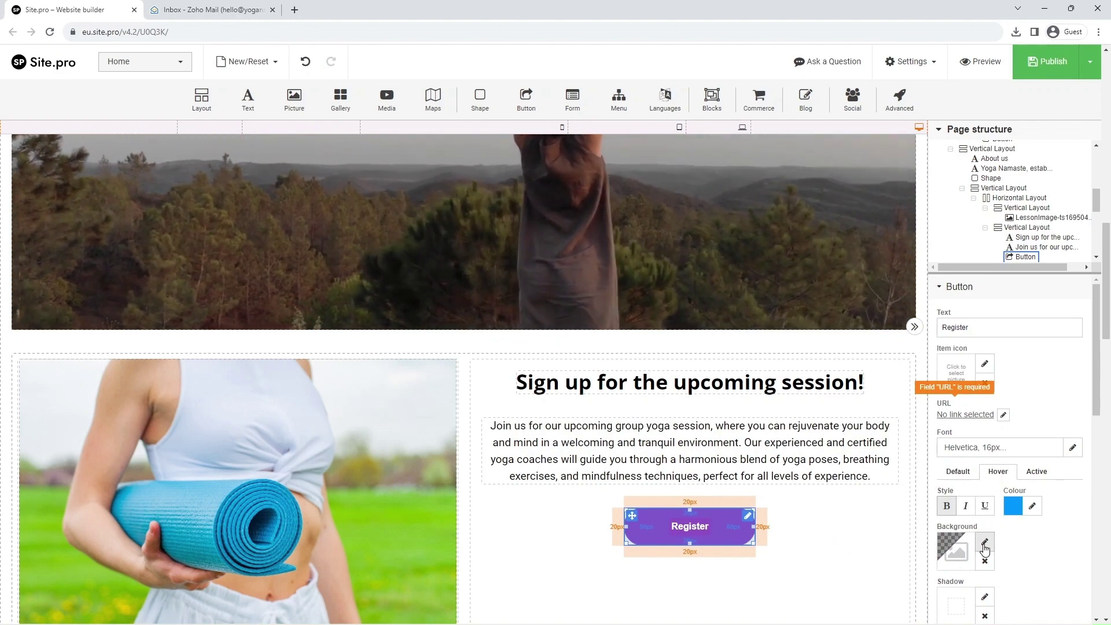
pyautogui.click(985, 543)
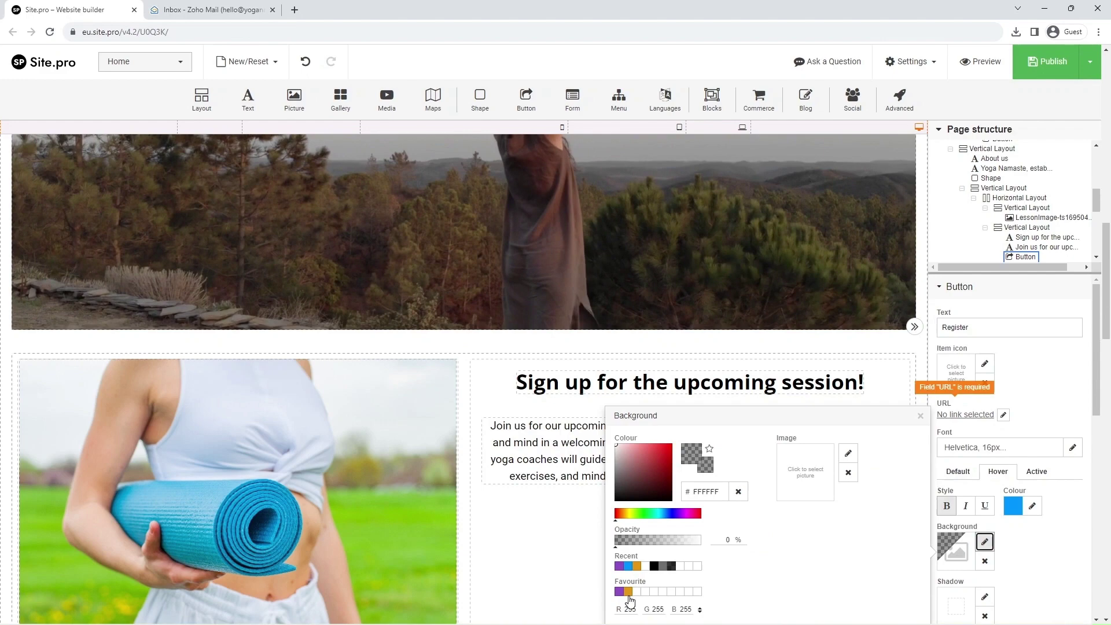
pyautogui.click(922, 419)
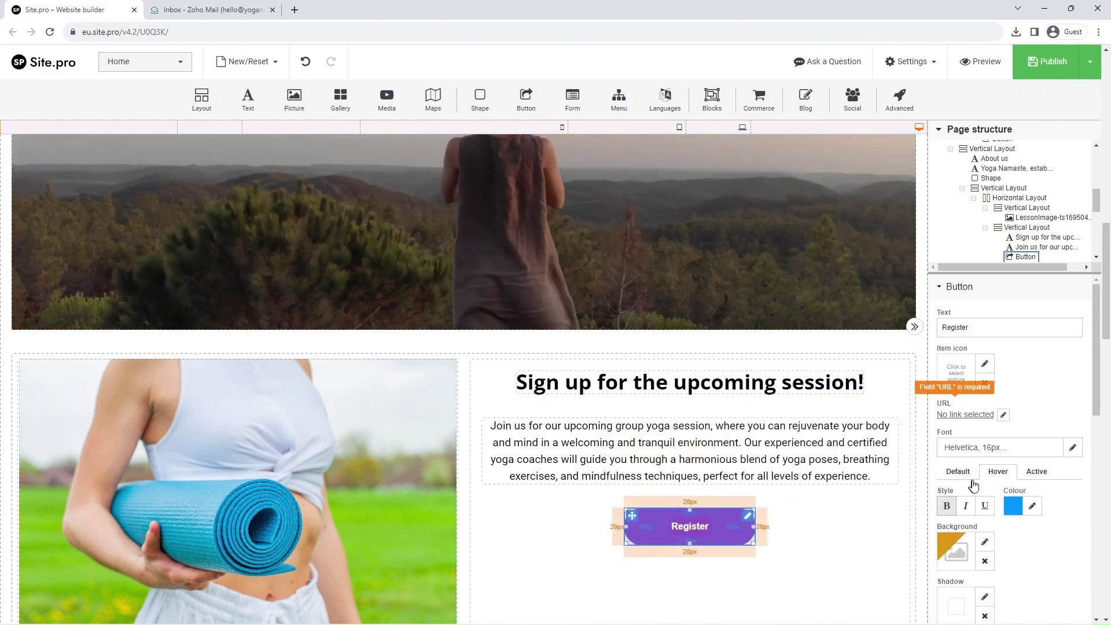
pyautogui.click(1032, 507)
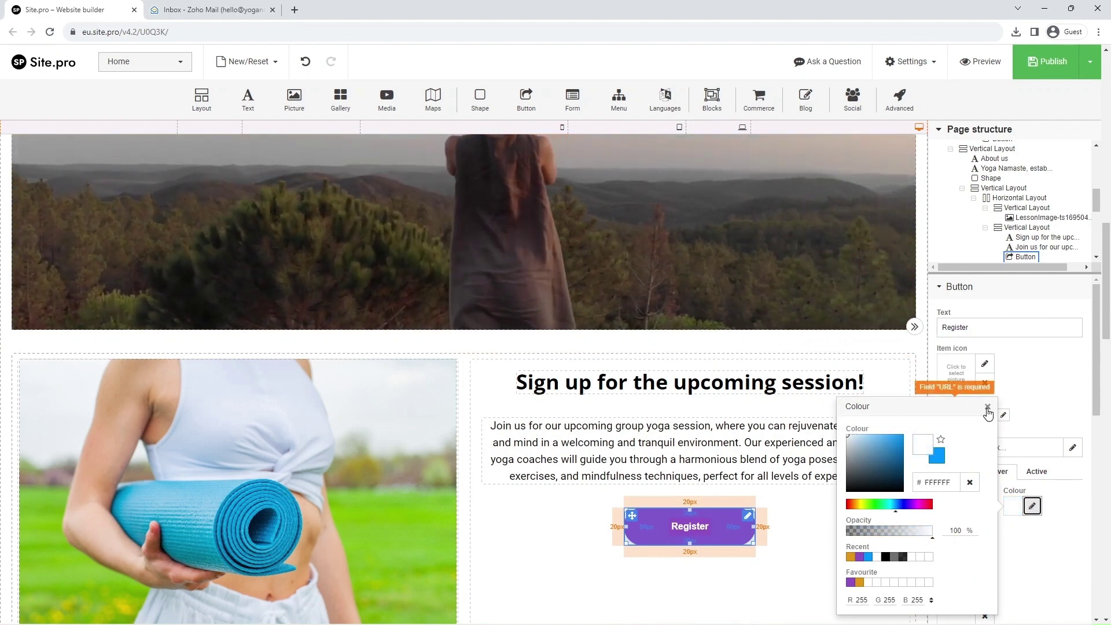
pyautogui.click(988, 408)
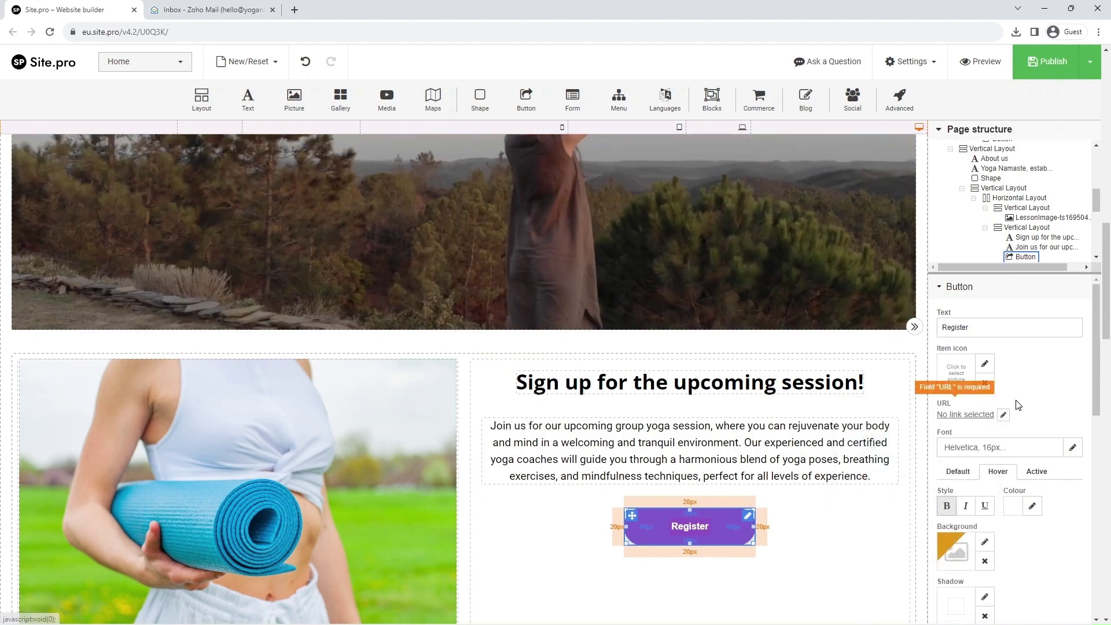
pyautogui.scroll(-1, 1016, 404)
pyautogui.scroll(-2, 1018, 404)
pyautogui.scroll(-4, 841, 470)
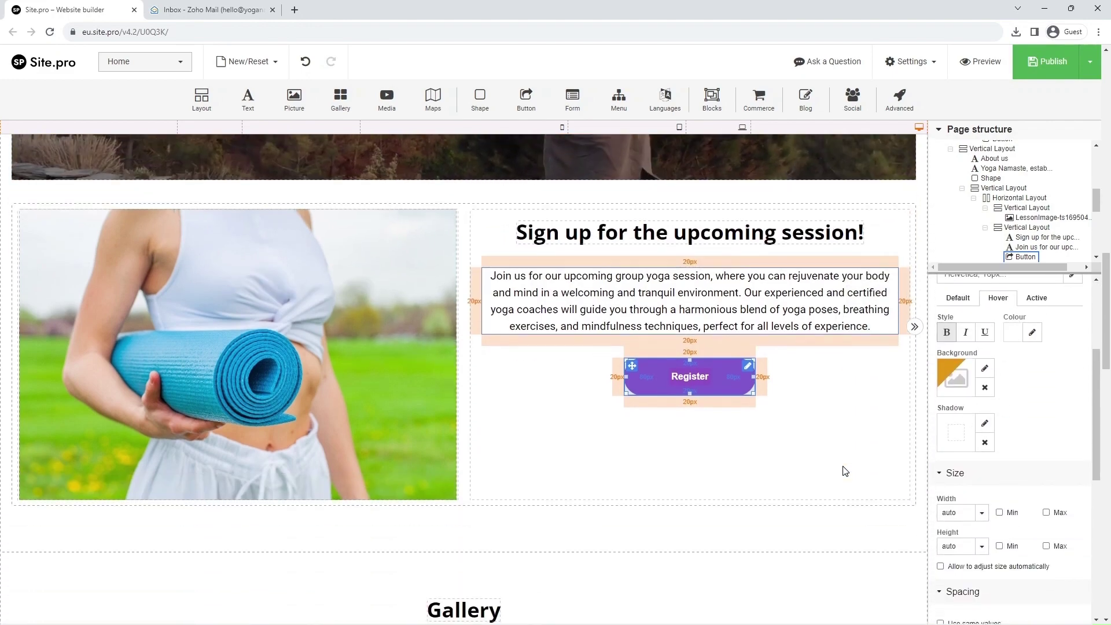
pyautogui.scroll(-4, 842, 471)
pyautogui.scroll(-4, 842, 471)
pyautogui.scroll(-4, 841, 470)
pyautogui.scroll(-4, 843, 470)
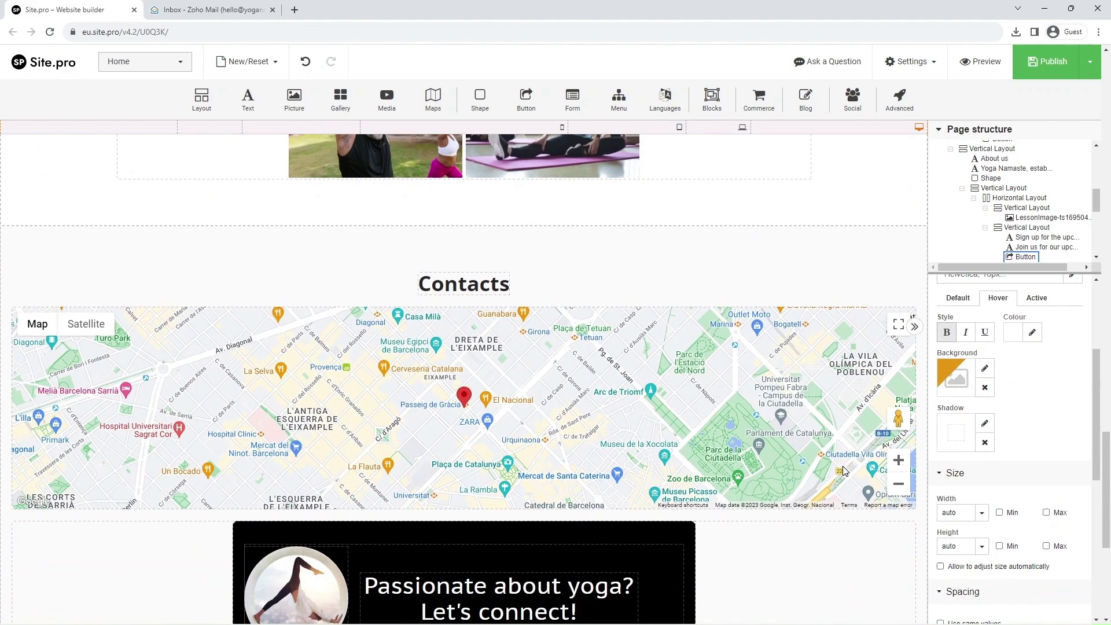
pyautogui.scroll(-3, 842, 471)
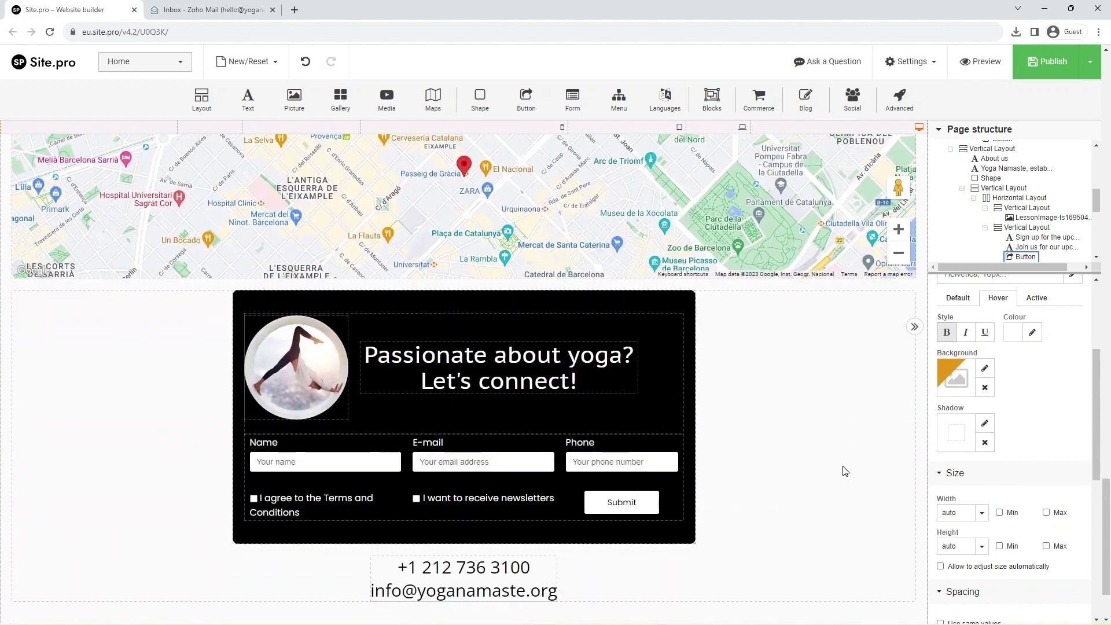
# Select the bottom contact form and replace its anchor name with Form.
pyautogui.click(672, 505)
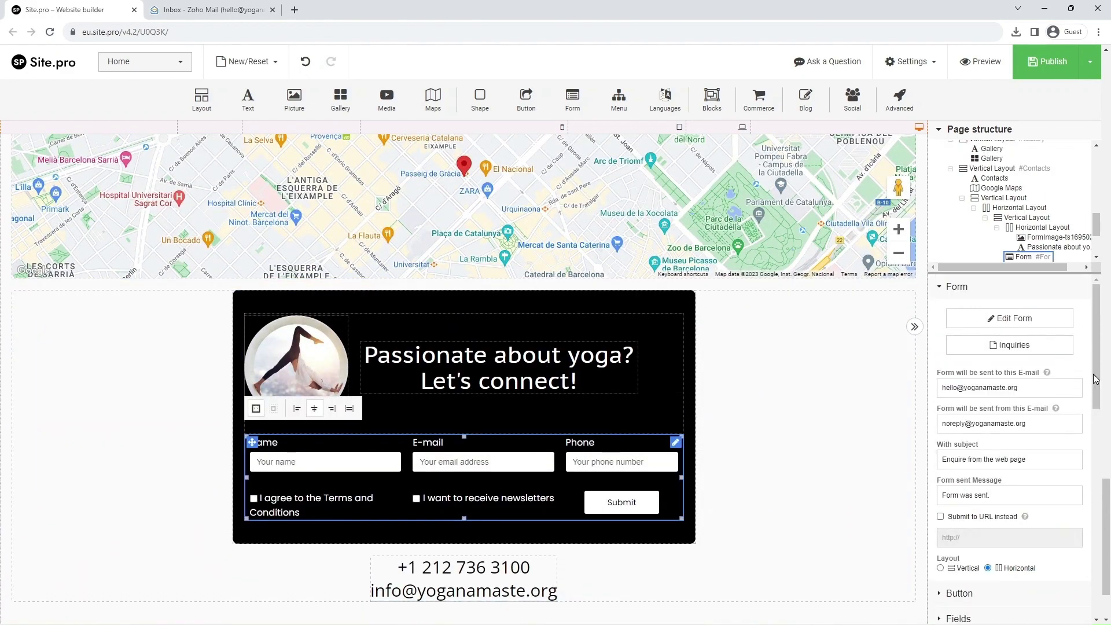
pyautogui.moveTo(1095, 375); pyautogui.dragTo(1096, 571)
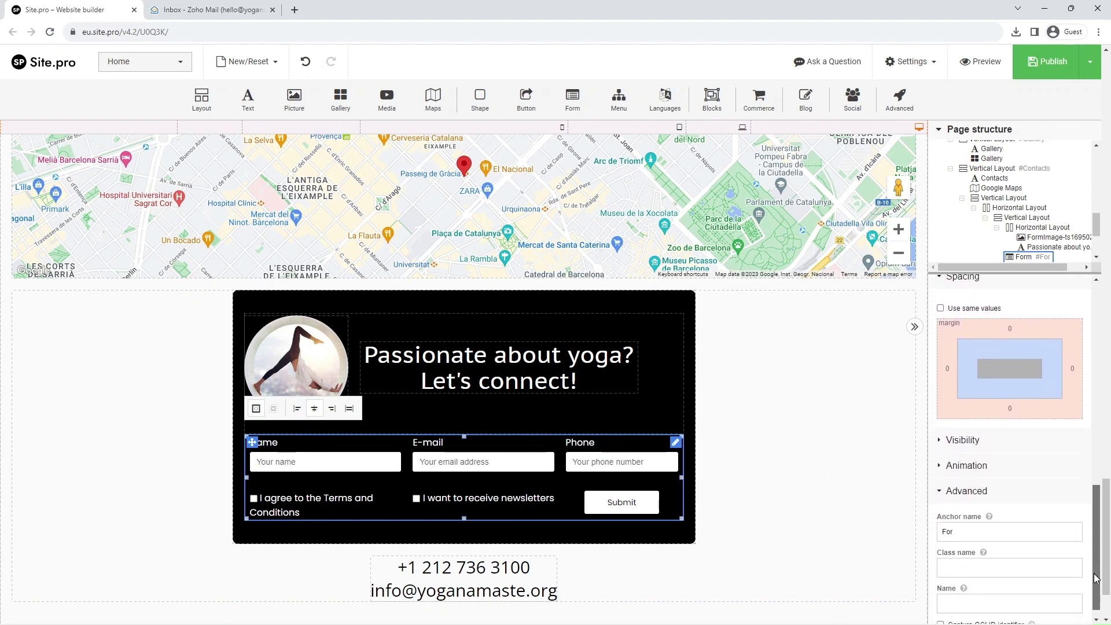
pyautogui.moveTo(1096, 577); pyautogui.dragTo(1093, 593)
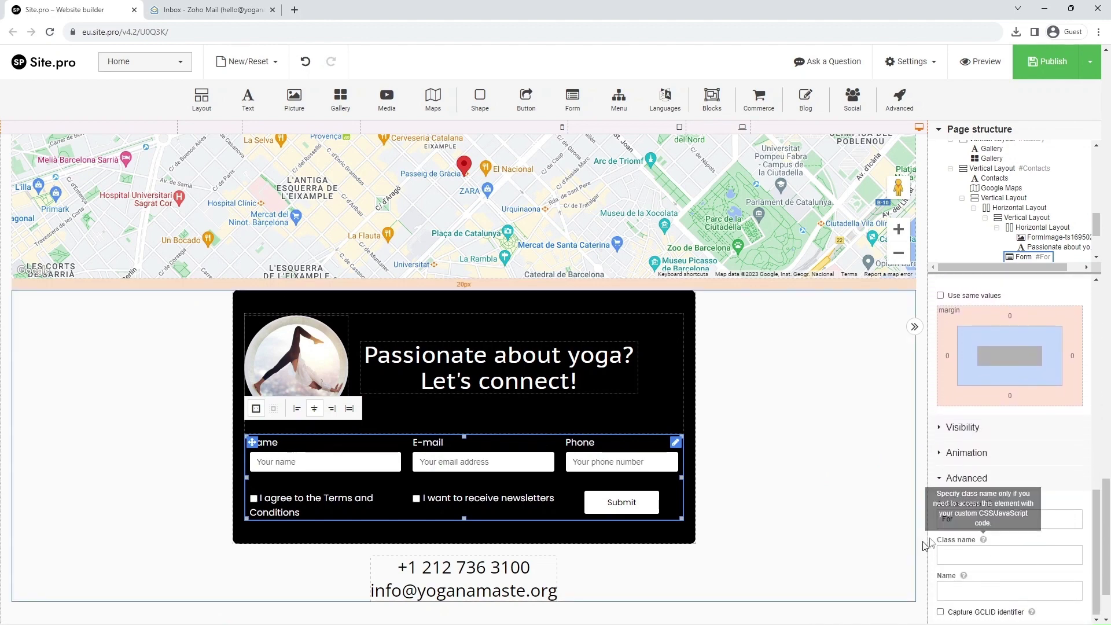
pyautogui.doubleClick(950, 519)
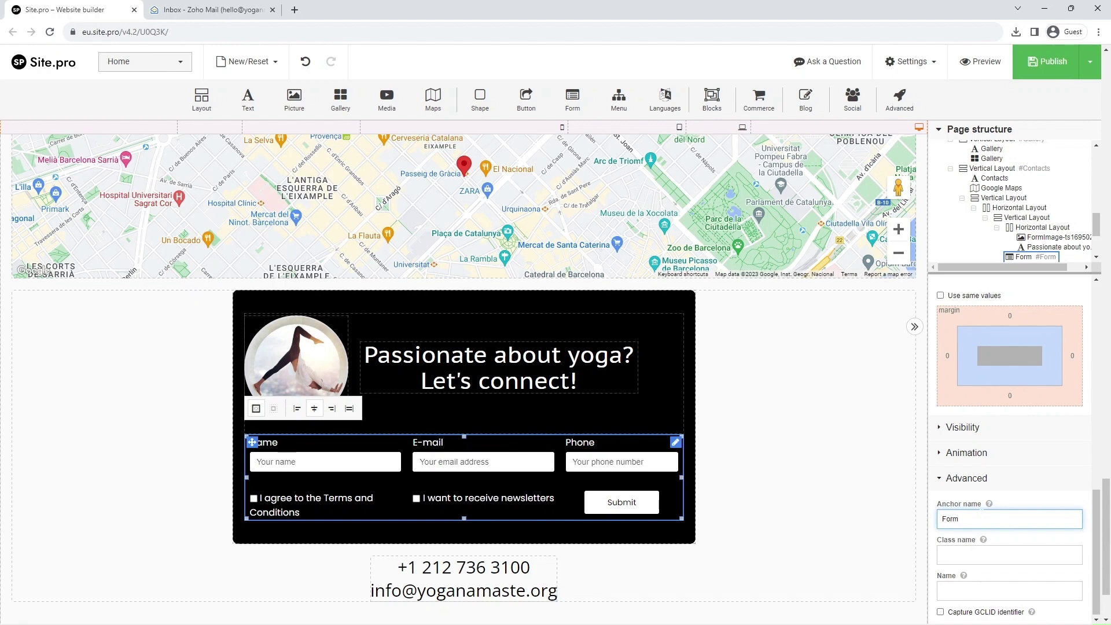
pyautogui.moveTo(1095, 539); pyautogui.dragTo(1096, 295)
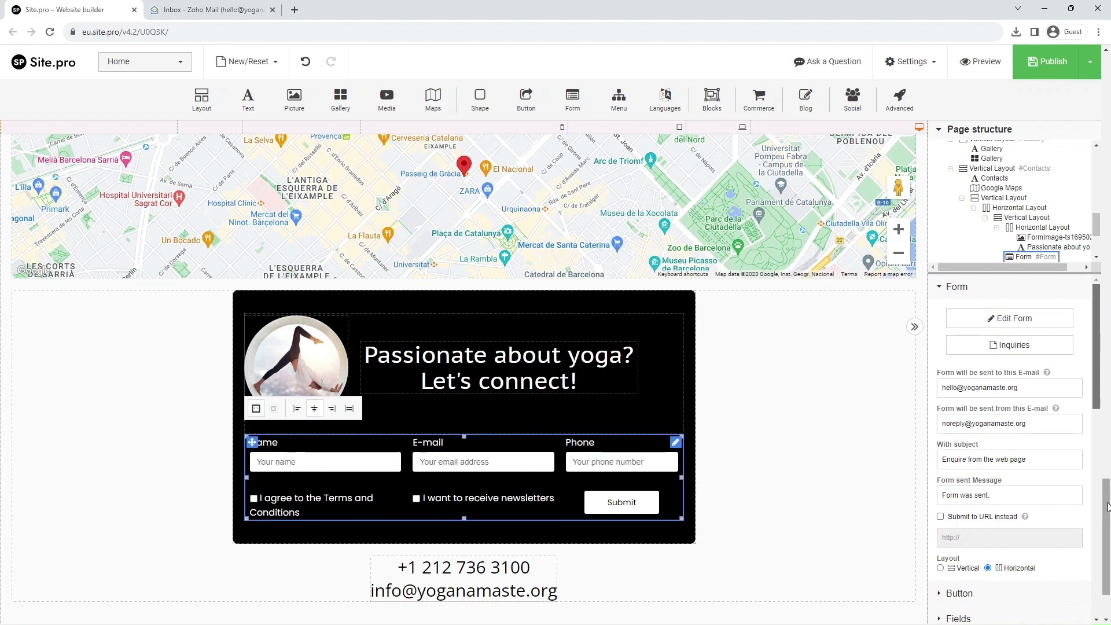
pyautogui.moveTo(1106, 521); pyautogui.dragTo(1107, 287)
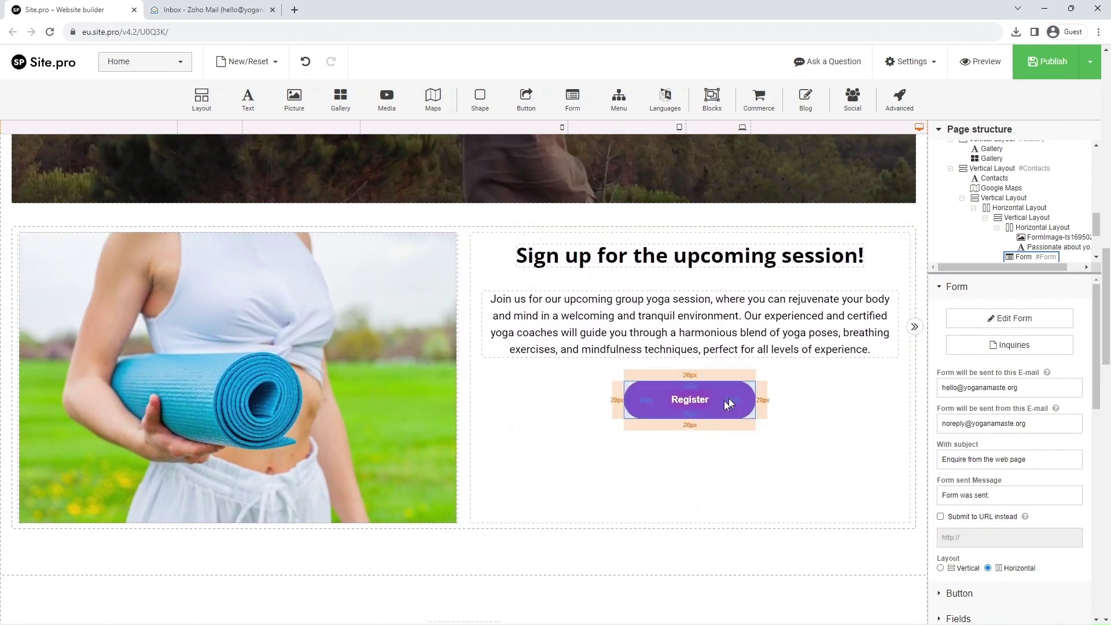
# Set the Register button's URL to the #Form (Home) anchor under Page on your Website.
pyautogui.click(709, 403)
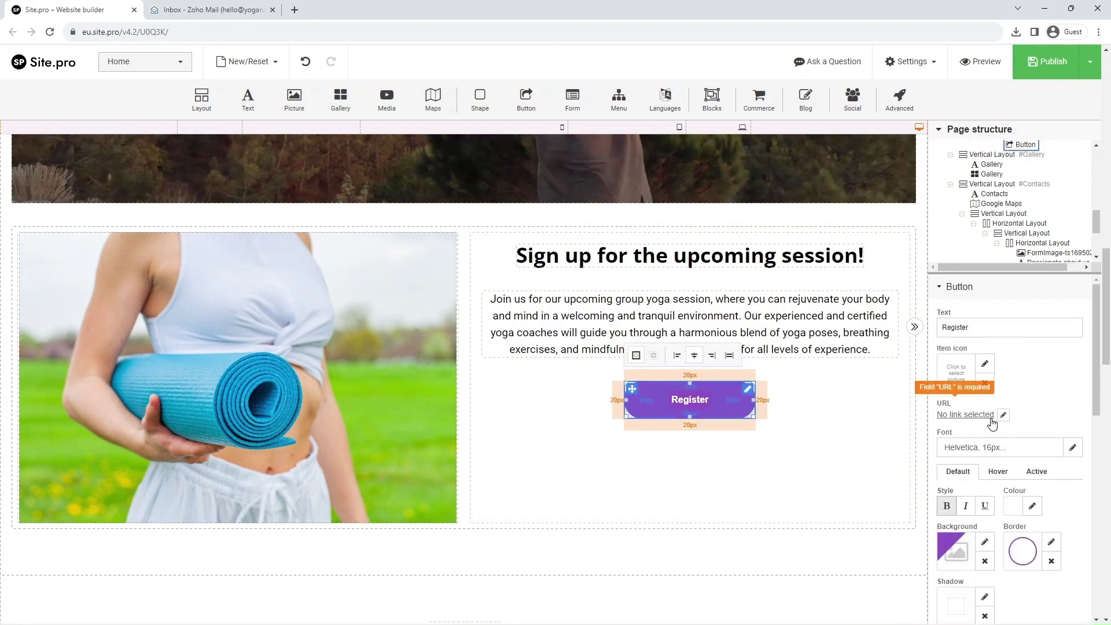
pyautogui.click(1003, 414)
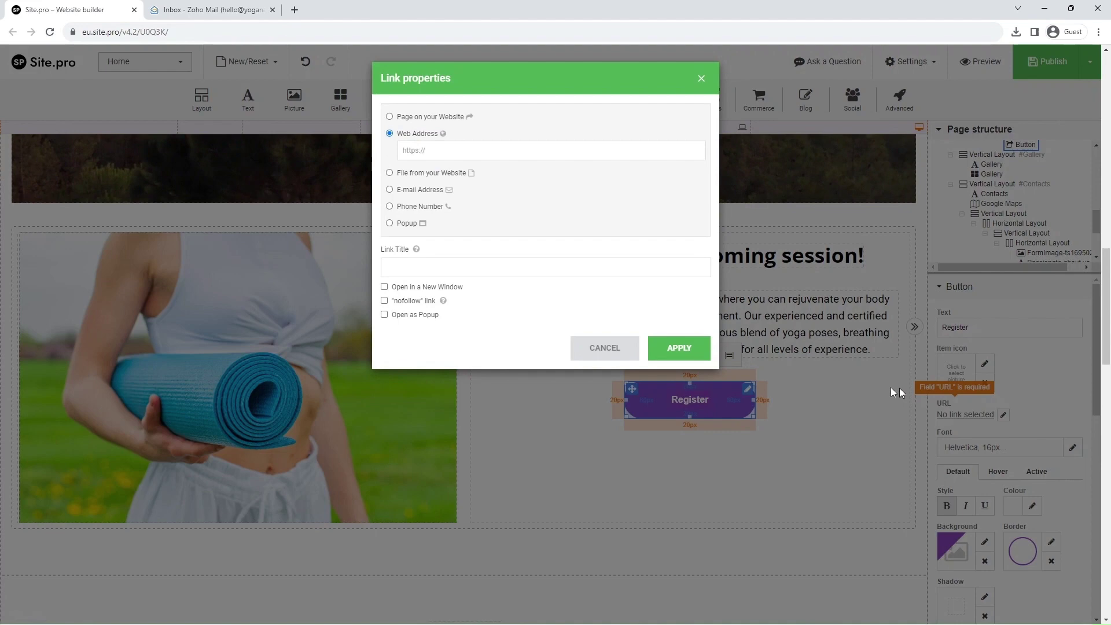
pyautogui.click(431, 116)
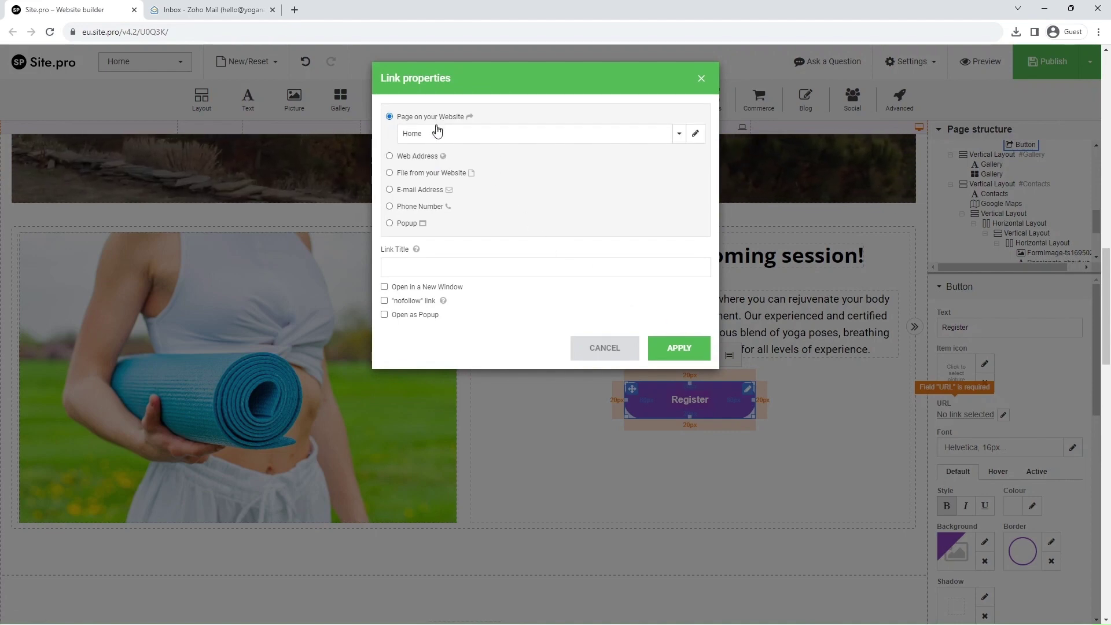
pyautogui.click(438, 135)
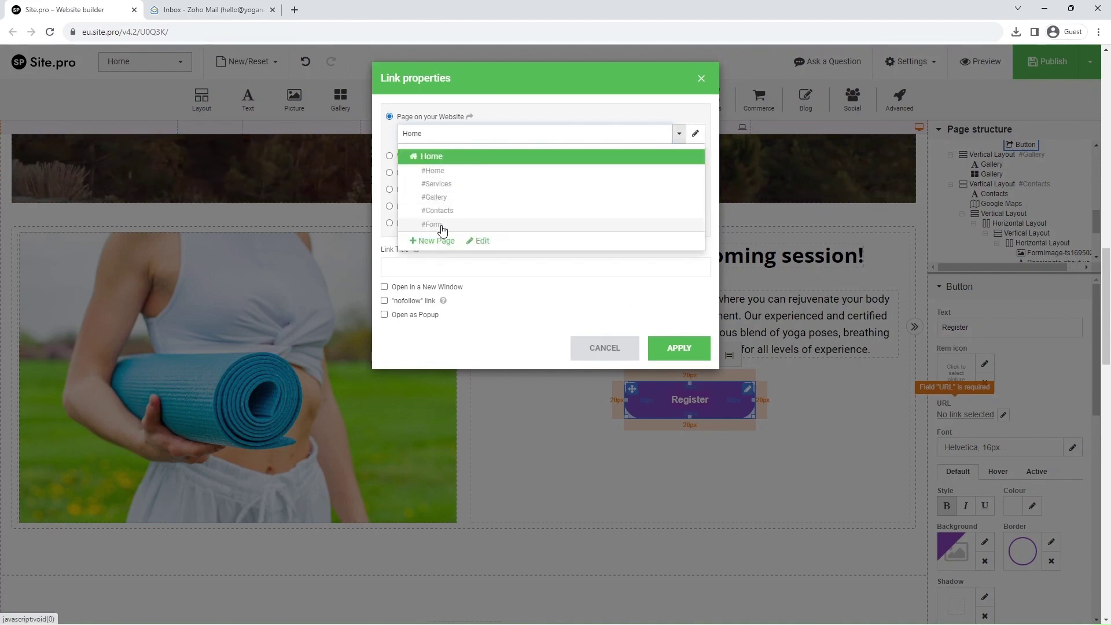
pyautogui.click(432, 224)
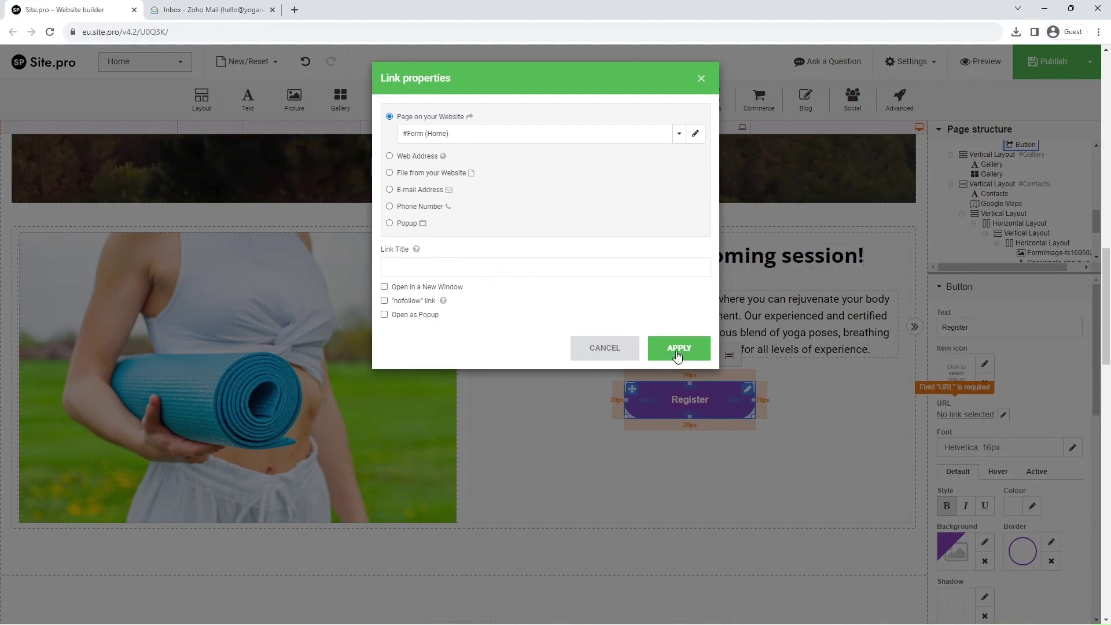
pyautogui.click(678, 347)
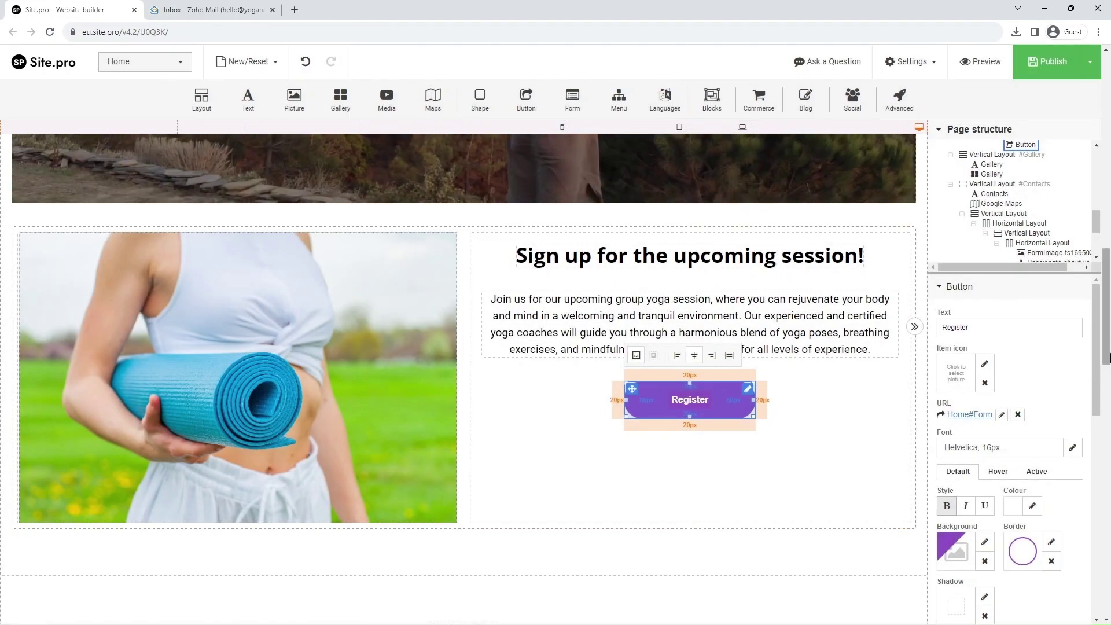
pyautogui.moveTo(1106, 348); pyautogui.dragTo(1103, 100)
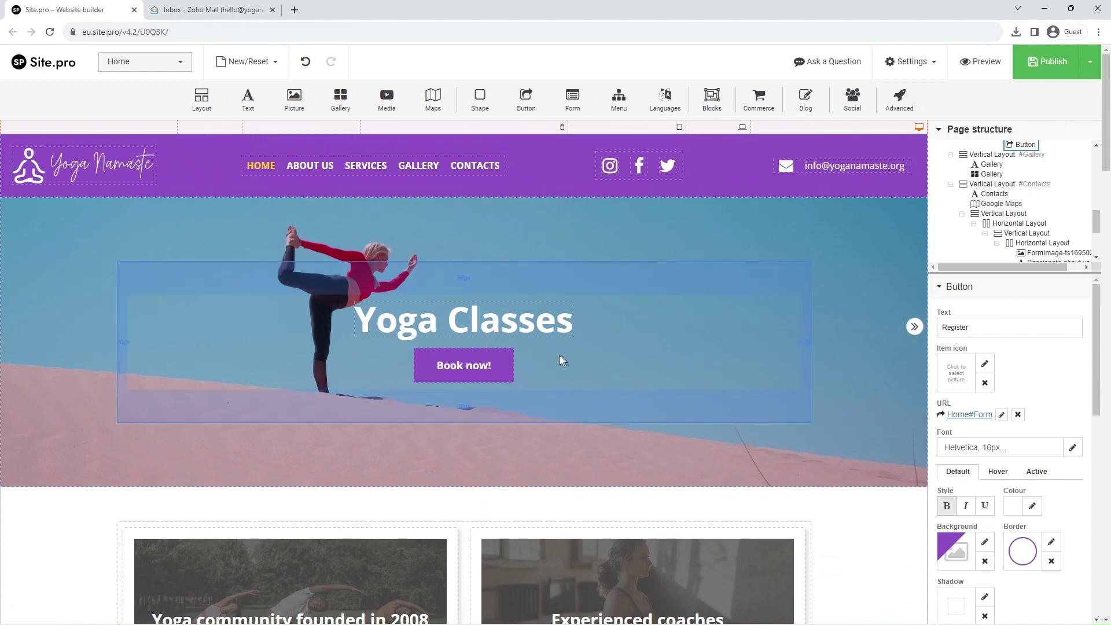
# Relink the hero's Book now! button from #Services to the Home page #Form anchor.
pyautogui.click(478, 366)
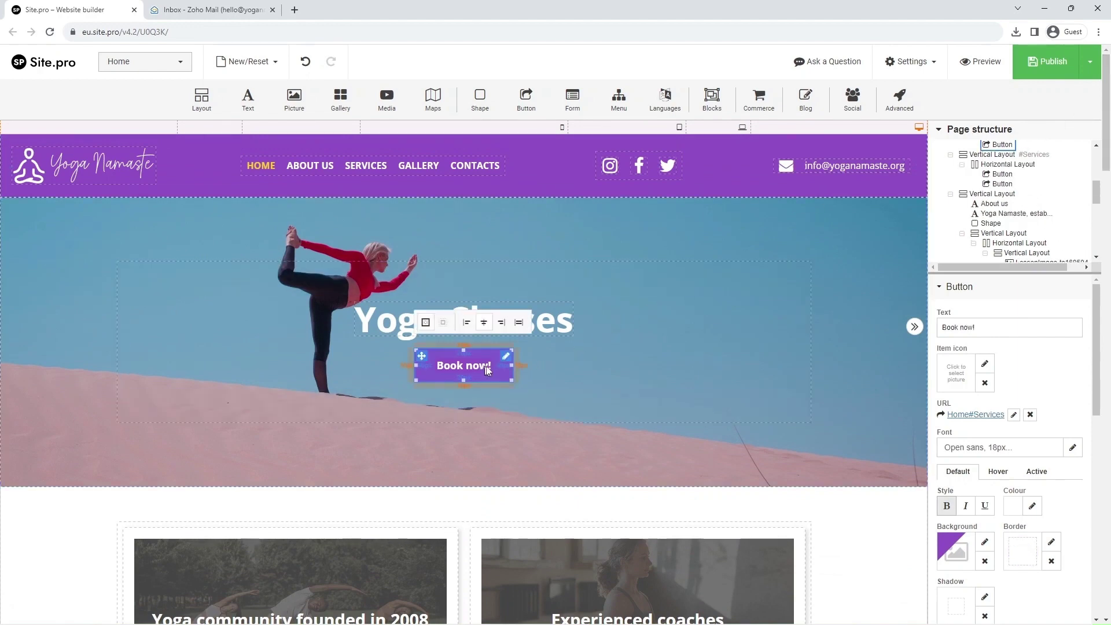
pyautogui.click(1012, 415)
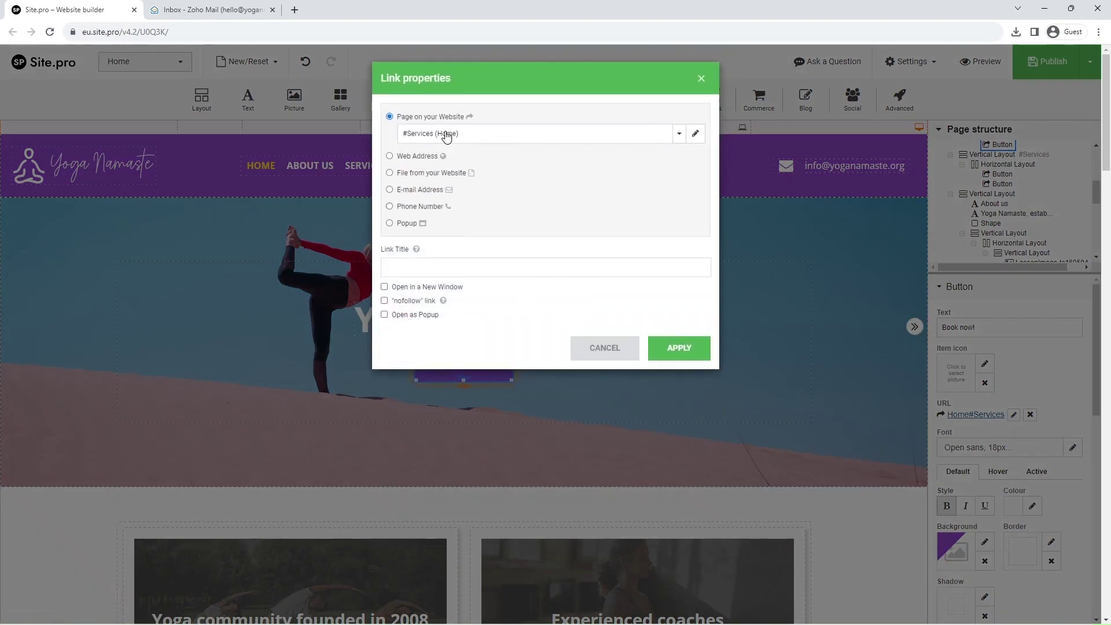
pyautogui.click(448, 134)
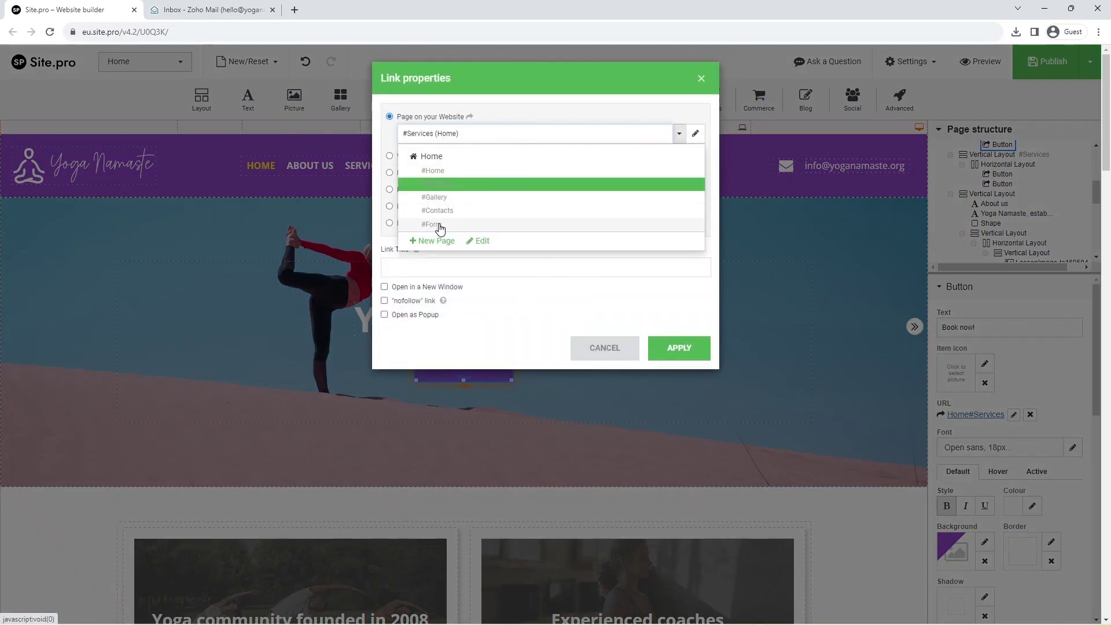
pyautogui.click(433, 224)
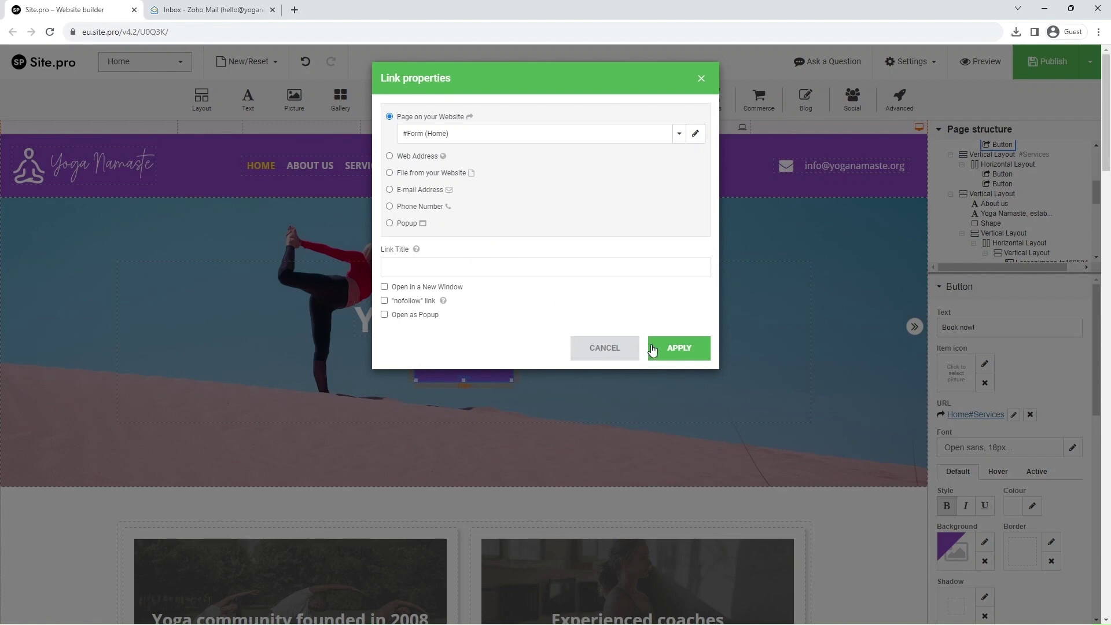
pyautogui.click(679, 352)
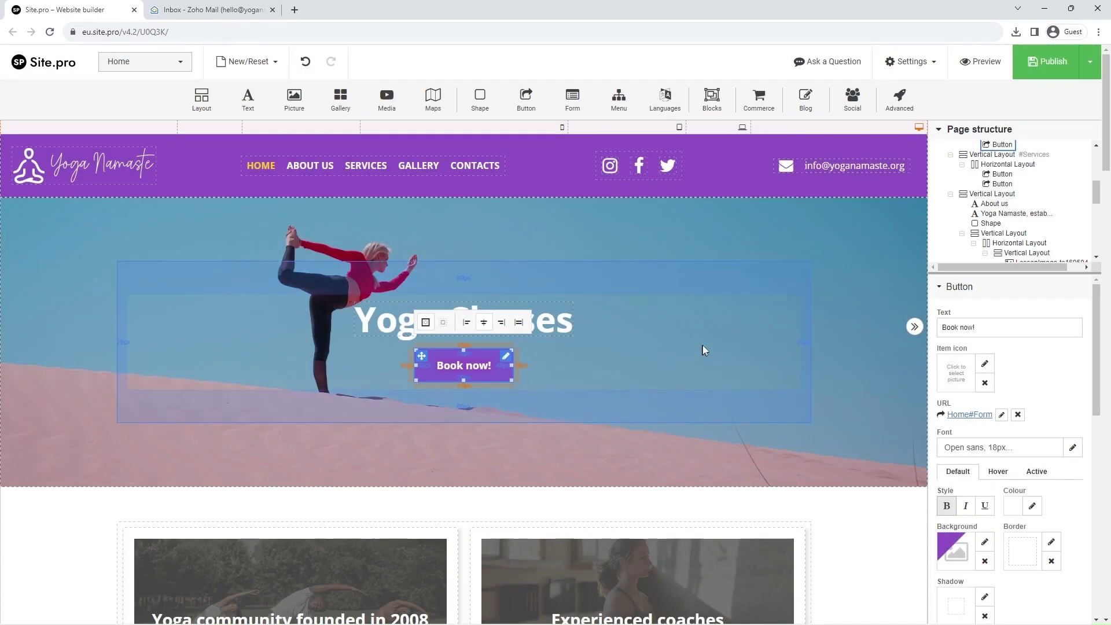
# Publish the Site.pro website to yoganamaste.org.
pyautogui.click(1048, 68)
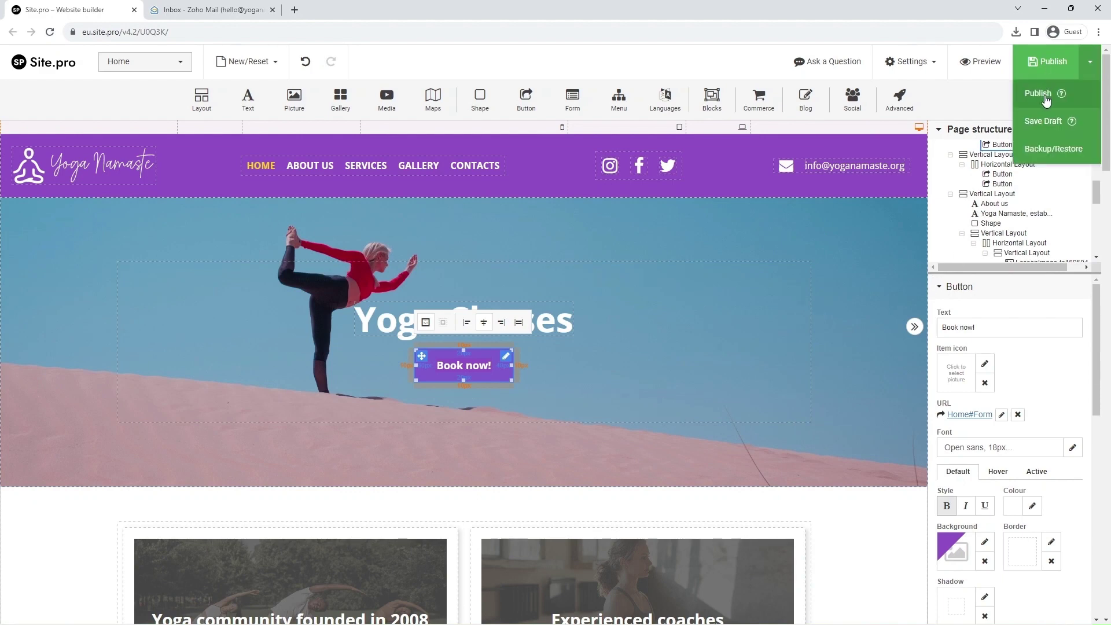
pyautogui.click(1037, 93)
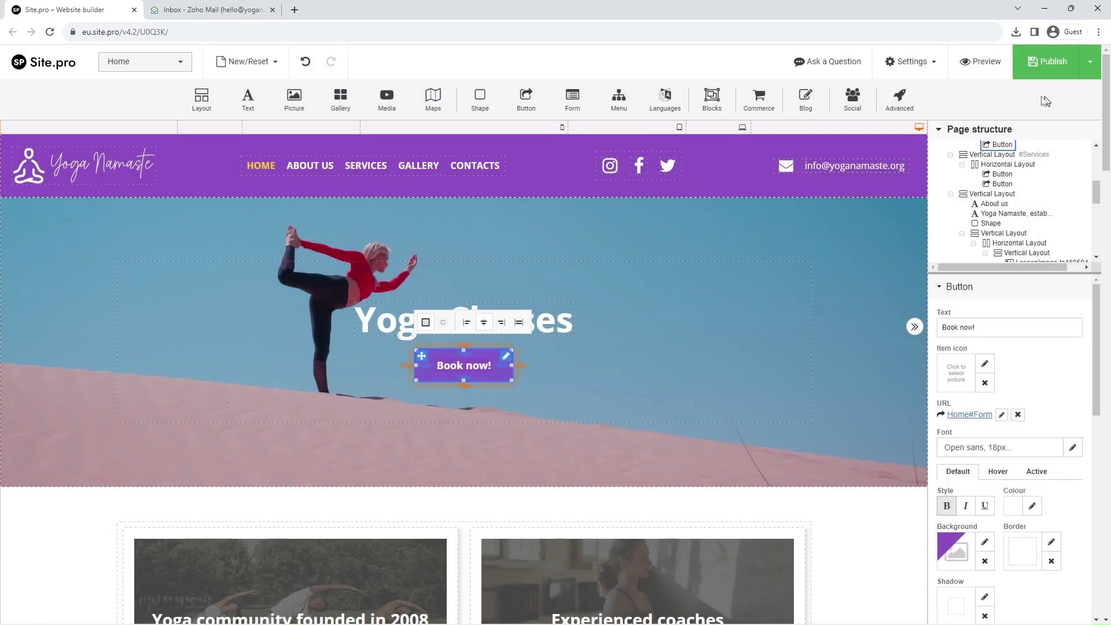
# Load yoganamaste.org in a new tab and follow Register to the #Form contact form.
pyautogui.click(292, 10)
pyautogui.write('yoganam')
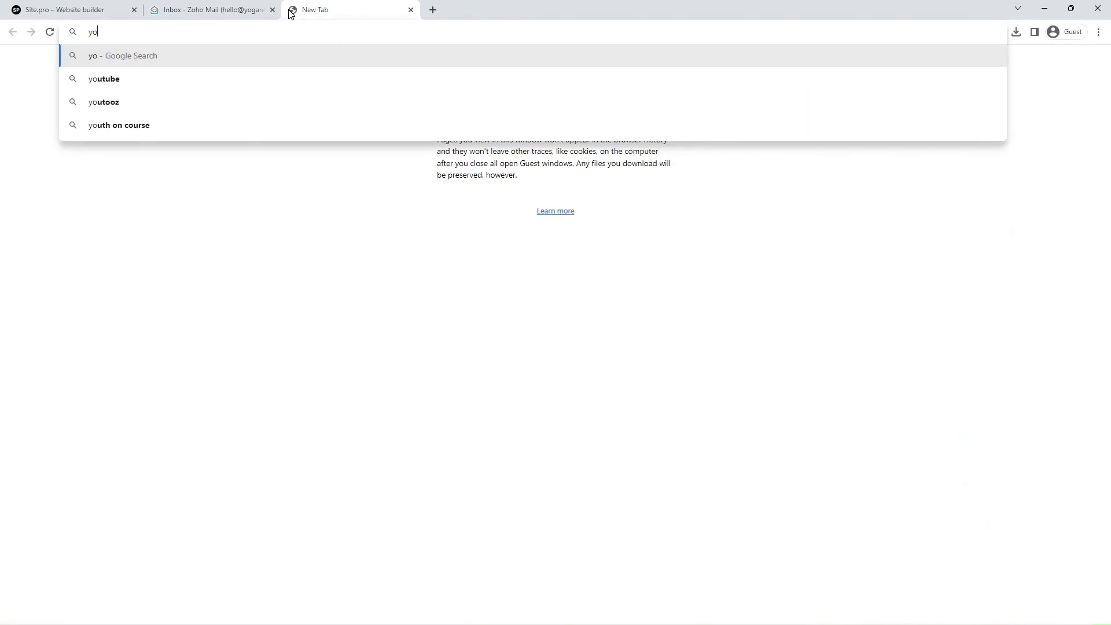
pyautogui.write('aste')
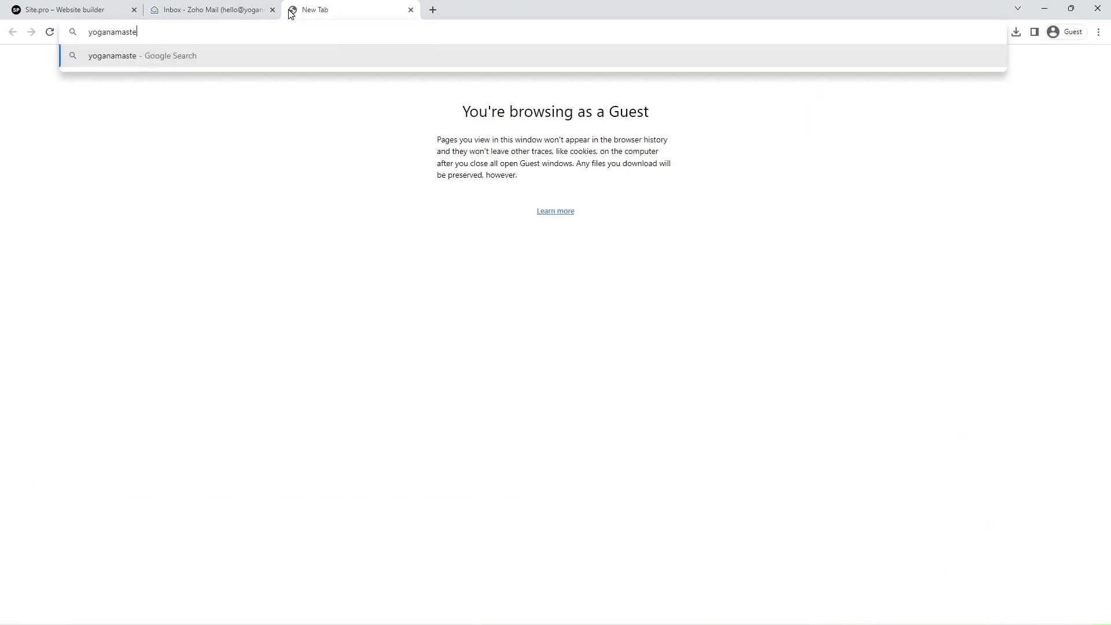
pyautogui.write('.org')
pyautogui.press('Return')
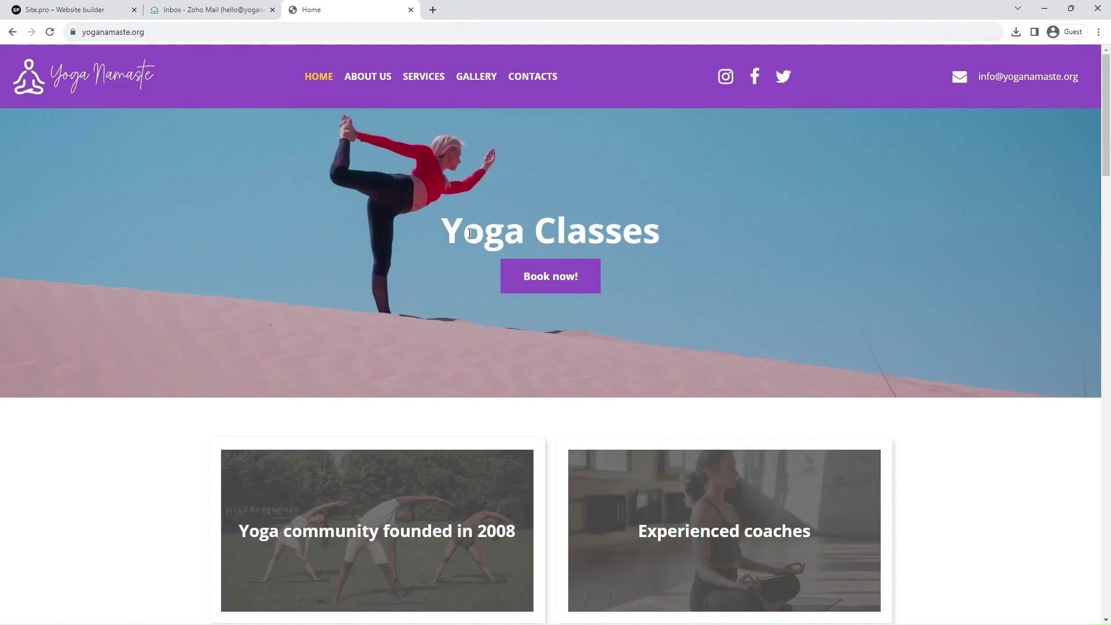
pyautogui.scroll(-5, 473, 235)
pyautogui.scroll(-3, 472, 235)
pyautogui.scroll(-5, 472, 234)
pyautogui.scroll(-4, 473, 235)
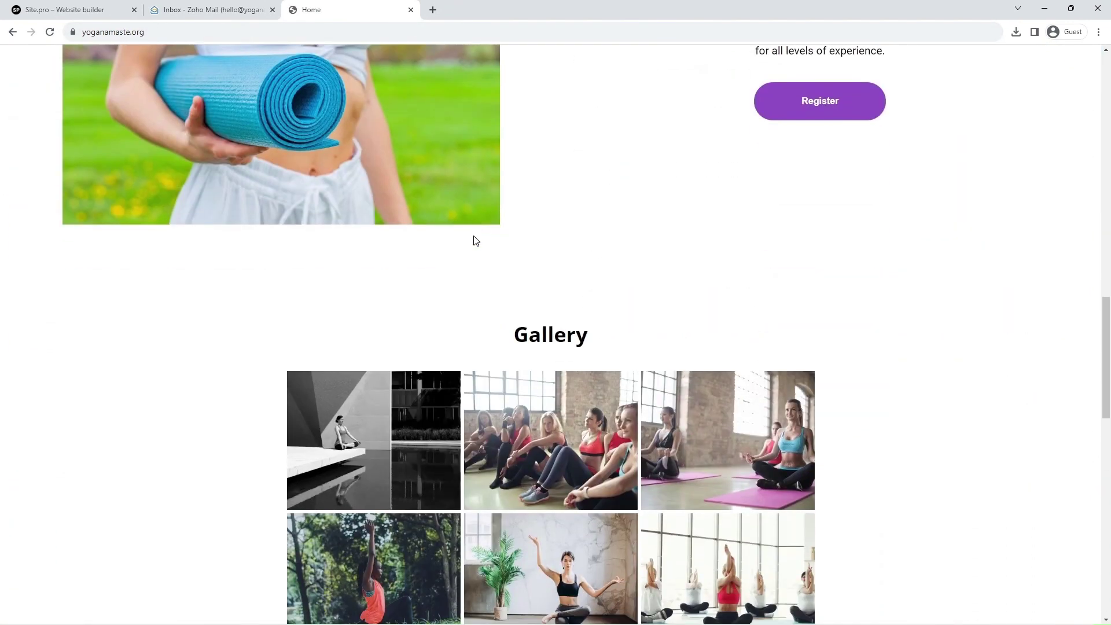
pyautogui.scroll(2, 506, 228)
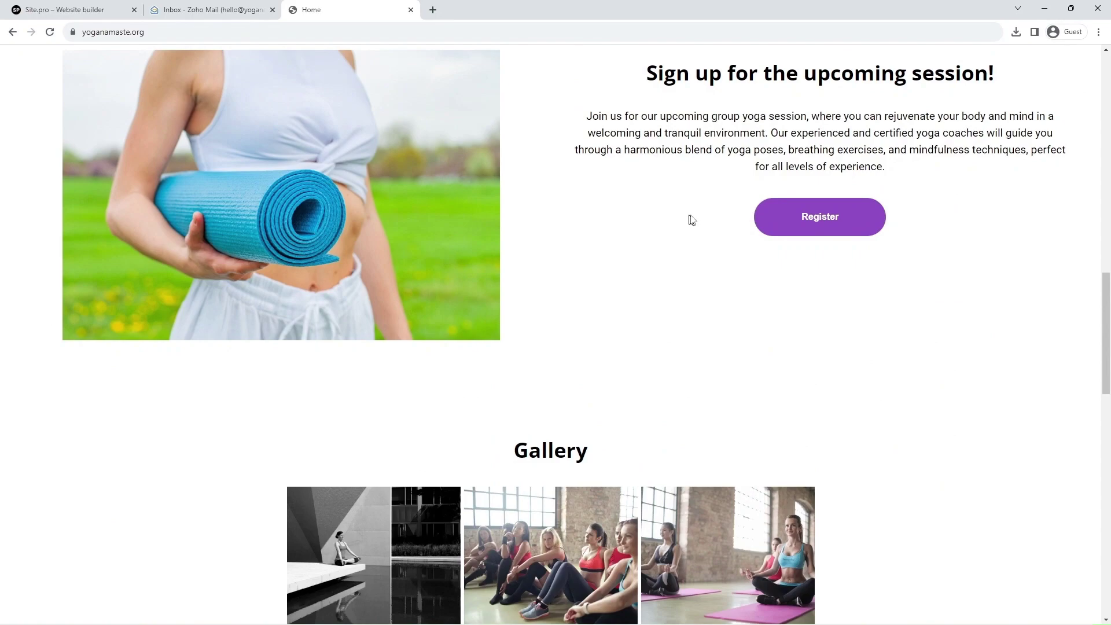
pyautogui.click(819, 216)
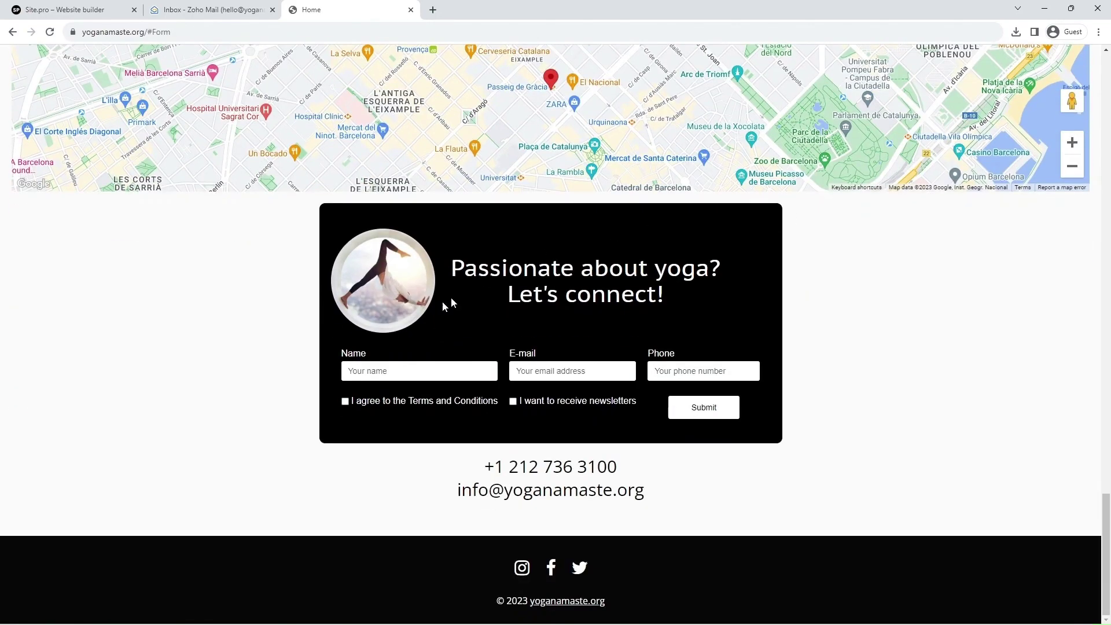
# Submit a test enquiry with name, e-mail and terms agreed, then view Zoho Mail.
pyautogui.click(419, 370)
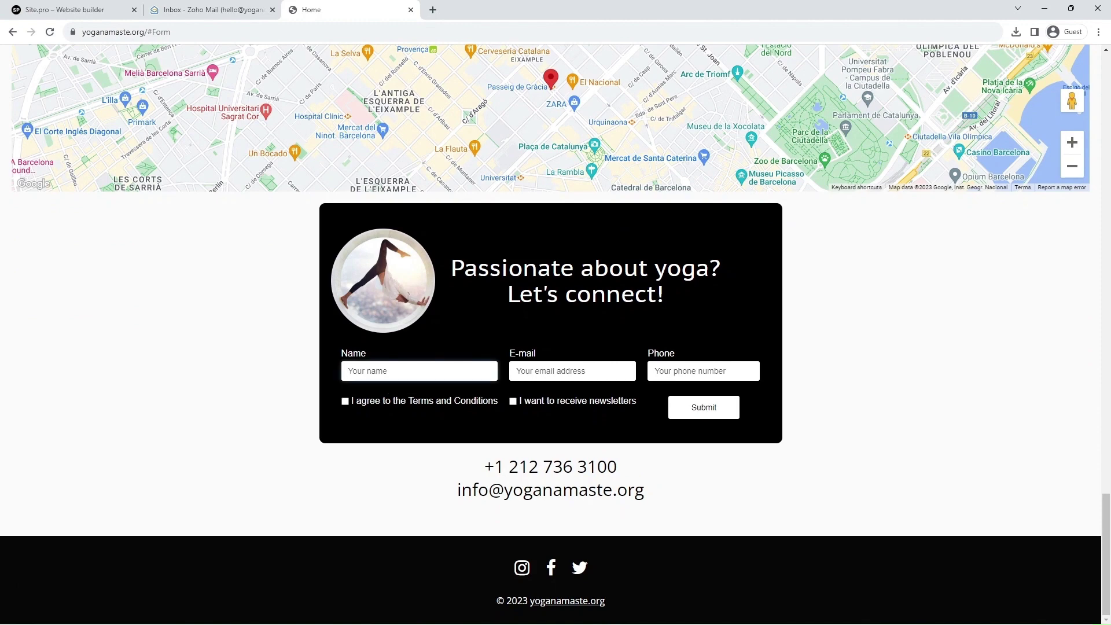
pyautogui.write('James')
pyautogui.press('Tab')
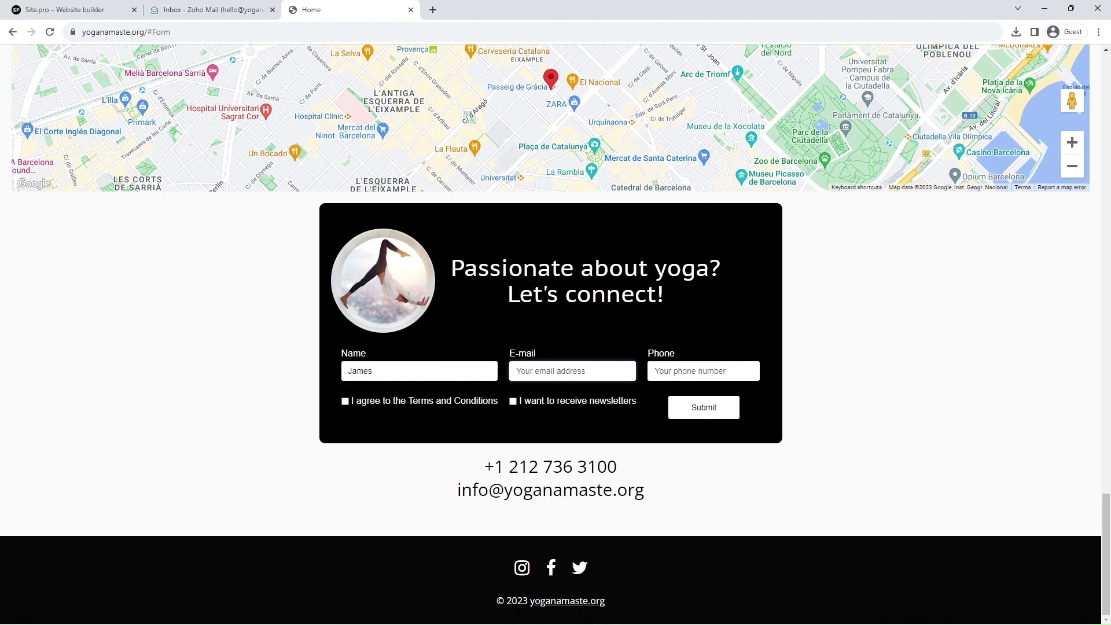
pyautogui.write('james@email.com')
pyautogui.click(345, 402)
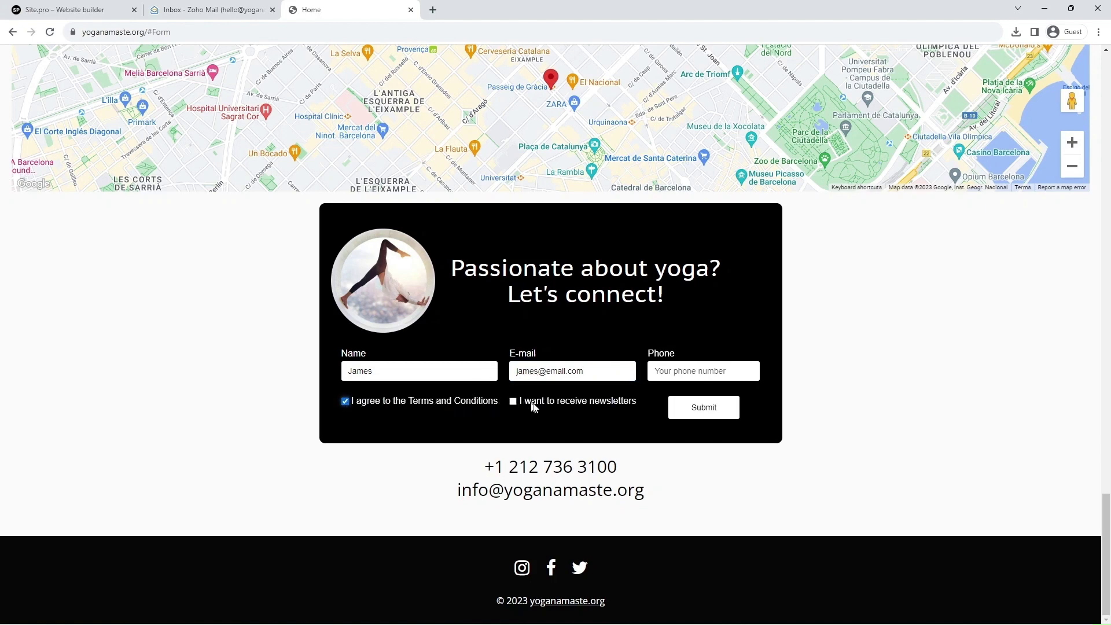
pyautogui.click(703, 408)
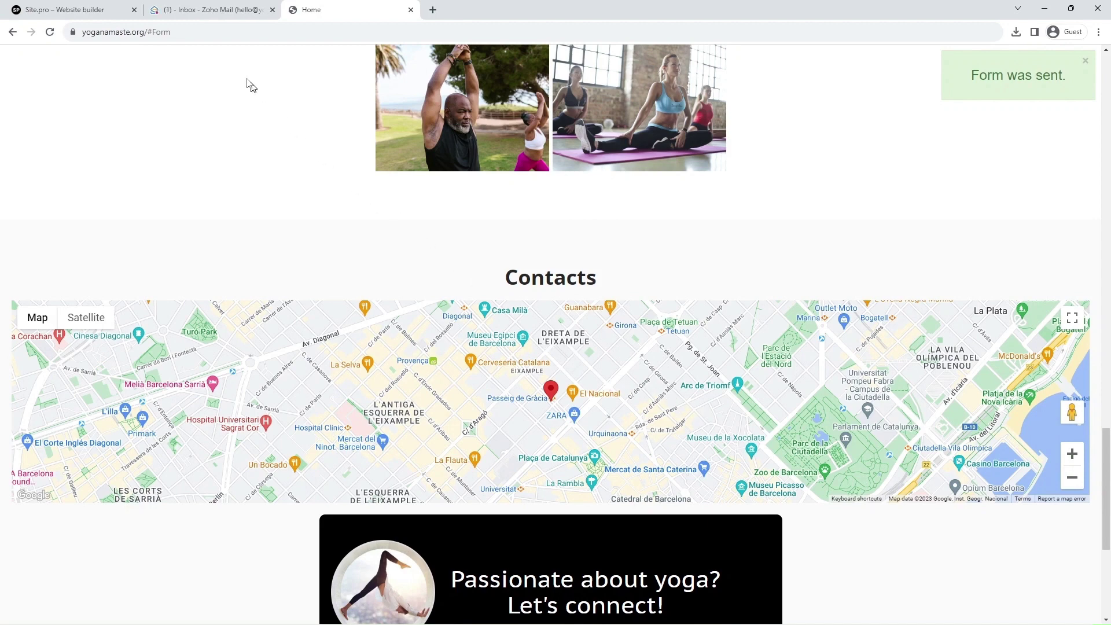
pyautogui.click(205, 12)
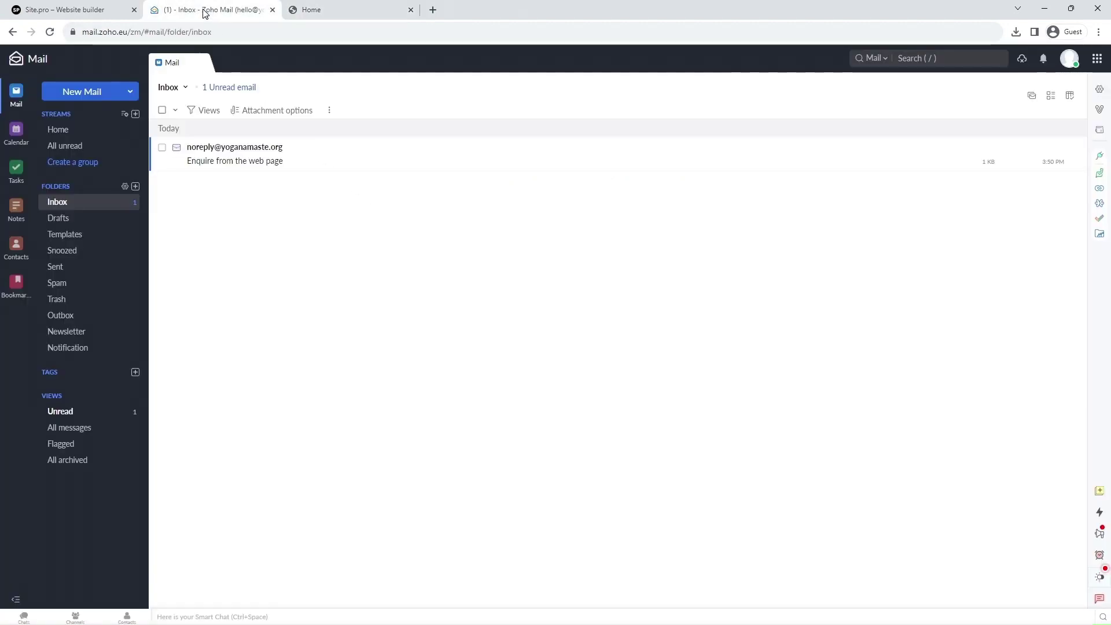
# Open the 'Enquire from the web page' email showing James's submitted details.
pyautogui.click(320, 165)
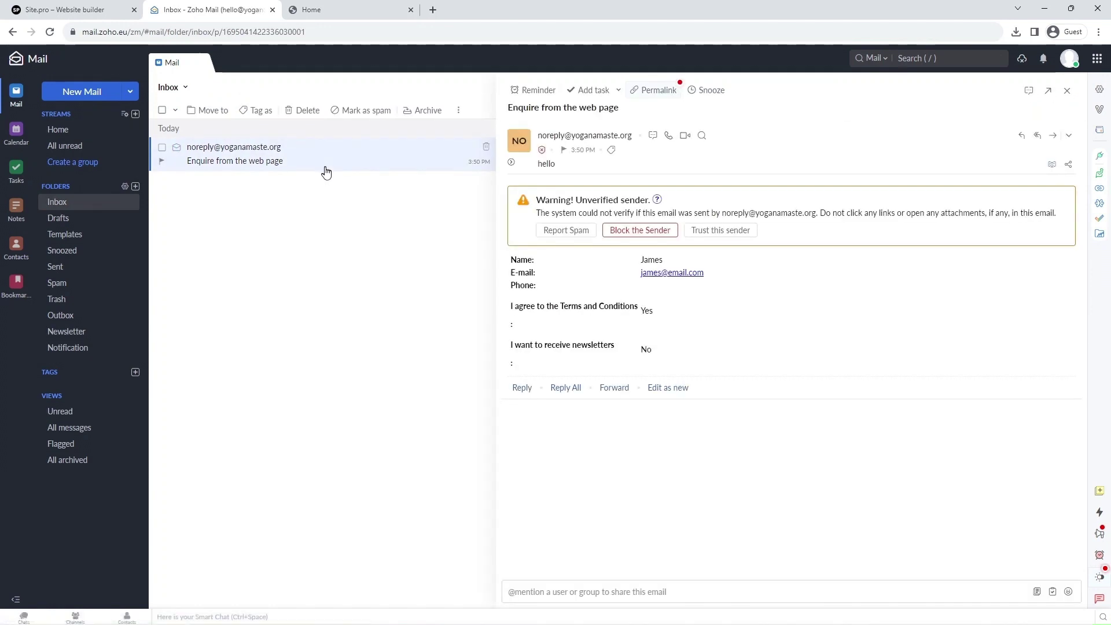